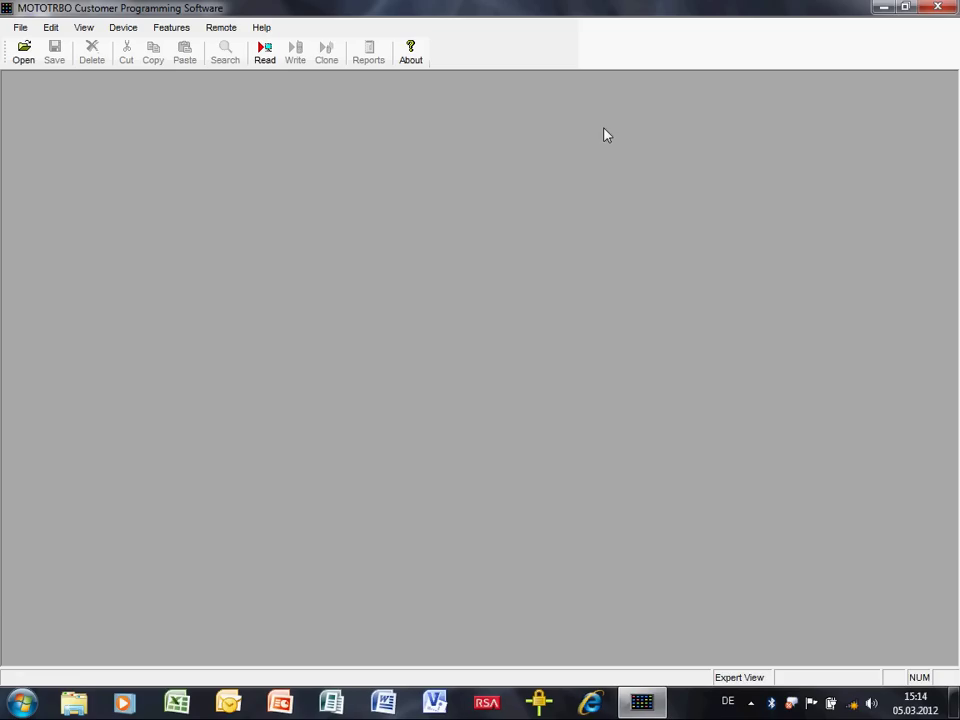
# - Open the Sample_DP3600.ctb codeplug file from the desktop
pyautogui.click(24, 58)
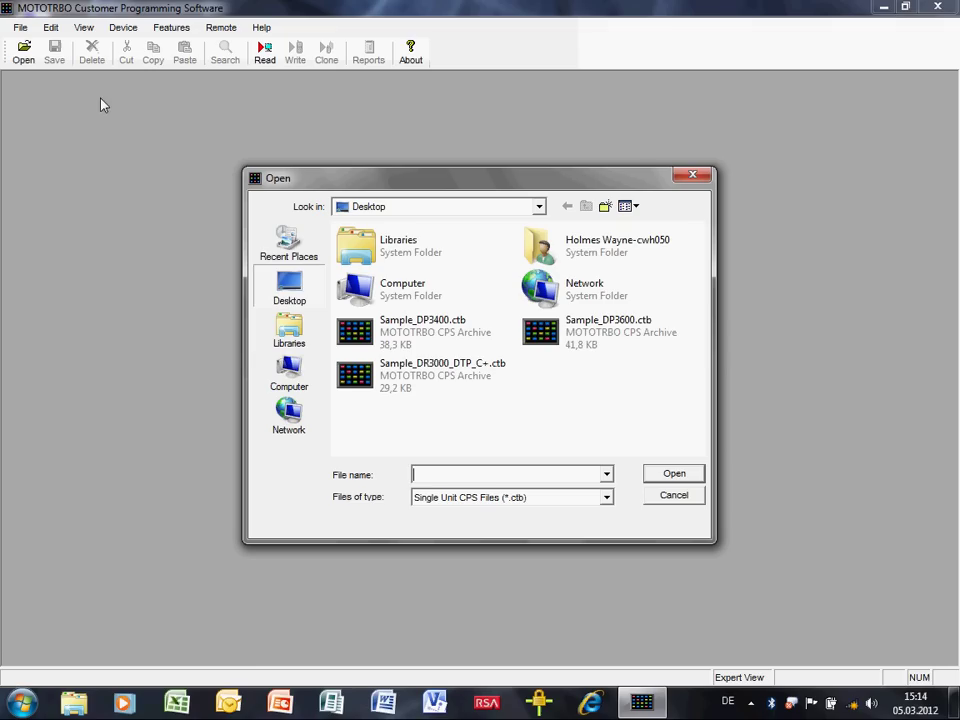
pyautogui.doubleClick(614, 342)
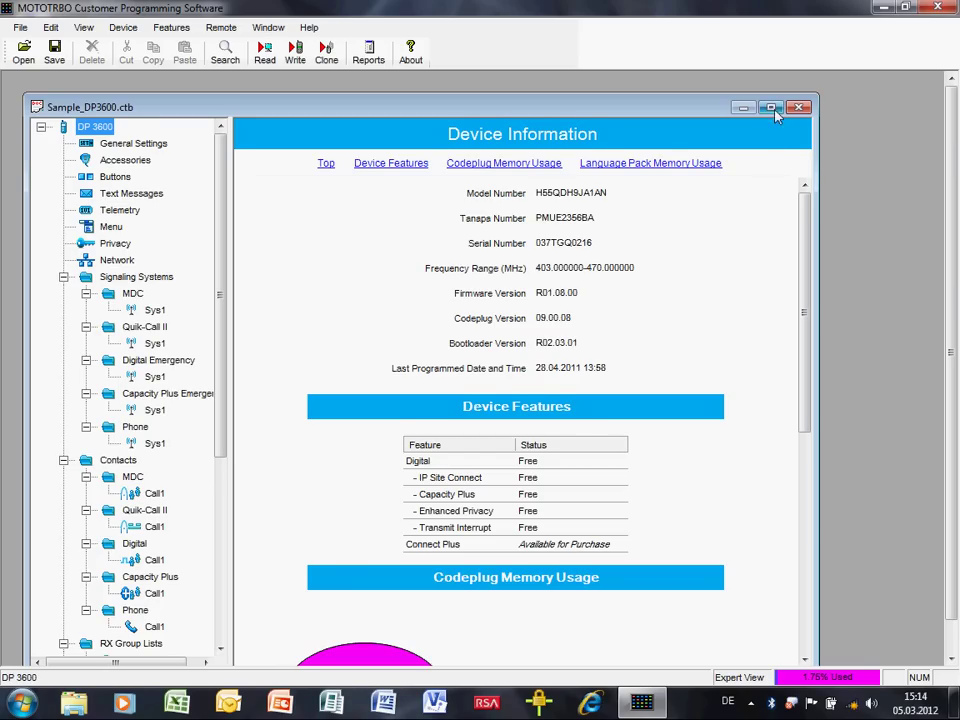
# - Maximize the codeplug window and highlight the firmware version R01.08.00
pyautogui.click(771, 107)
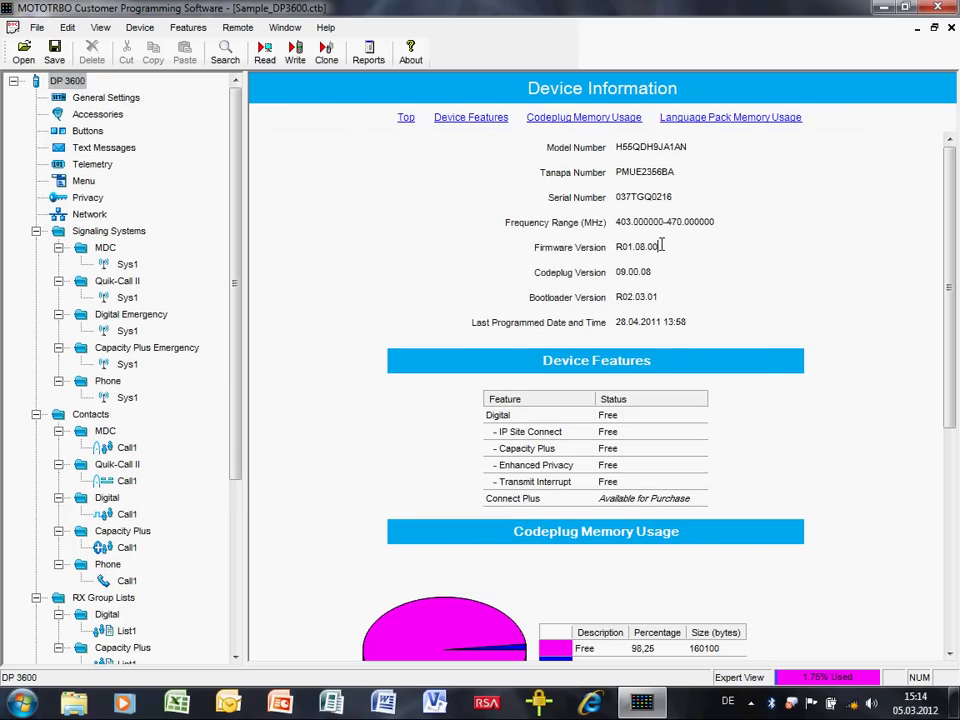
pyautogui.moveTo(658, 246); pyautogui.dragTo(617, 249)
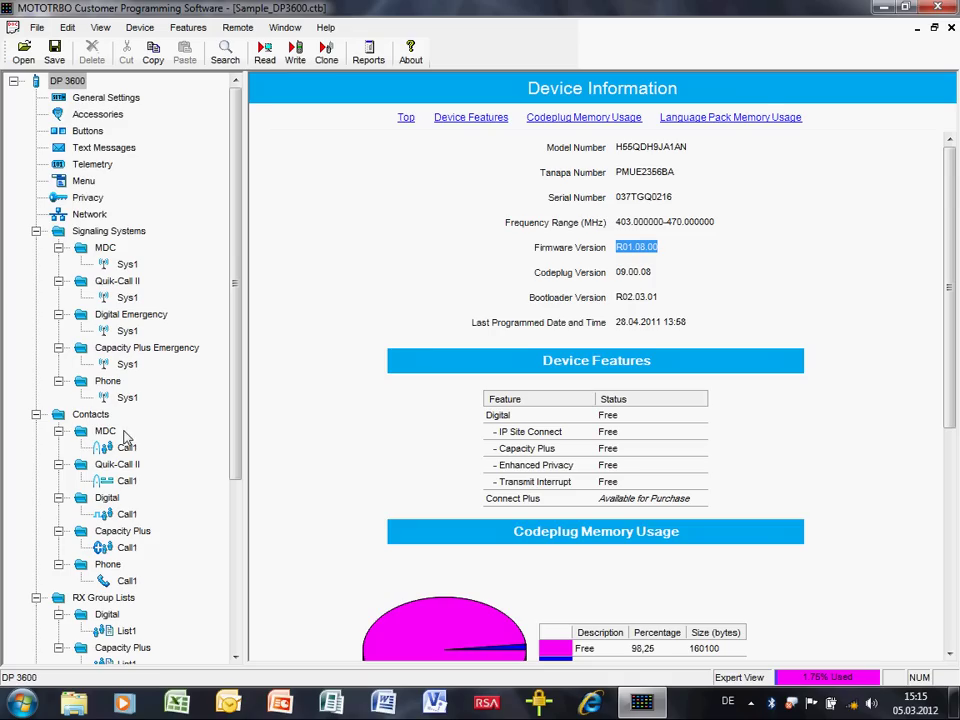
# - Show General Settings and point out Radio Name Motorola and Radio ID 1
pyautogui.click(115, 99)
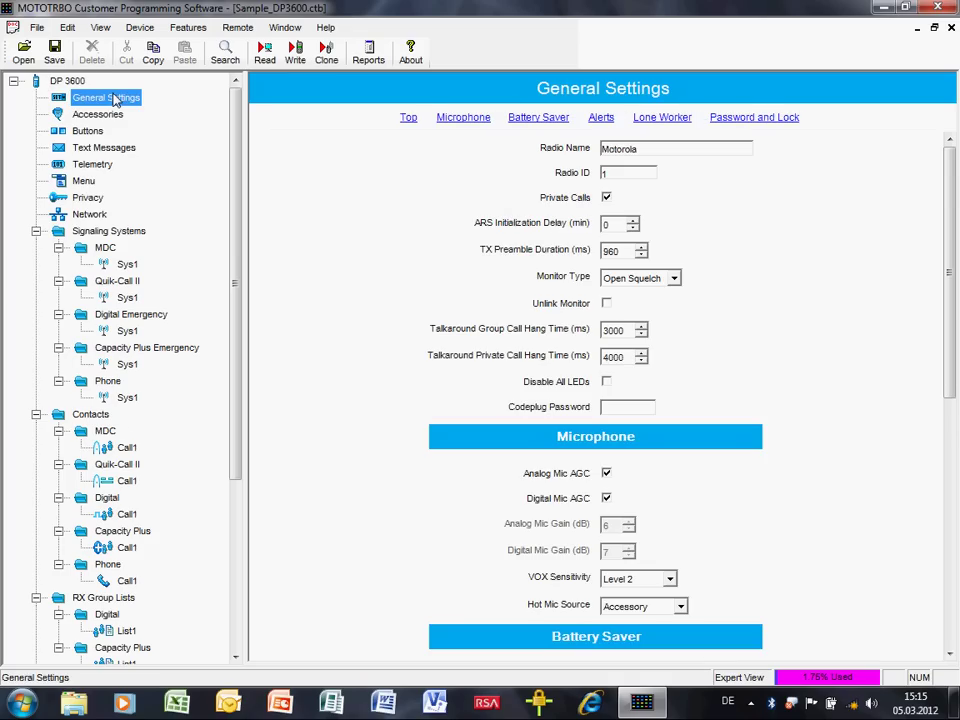
pyautogui.click(620, 180)
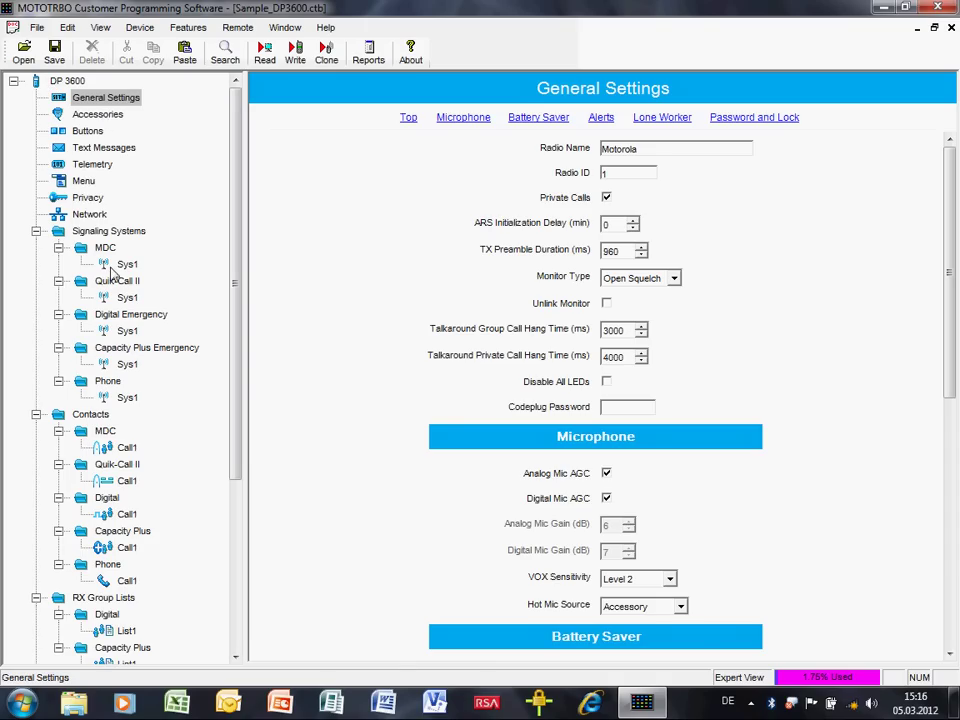
# - Check Sys1's Gateway ID 1, add phone system Sys2, then reselect Sys1
pyautogui.click(127, 398)
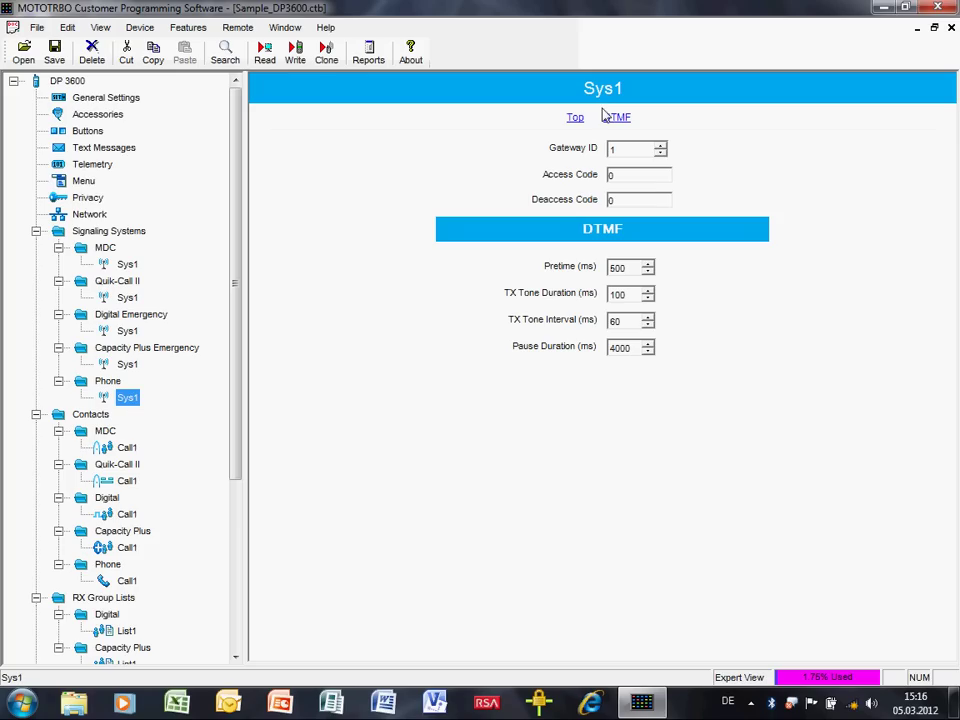
pyautogui.click(627, 152)
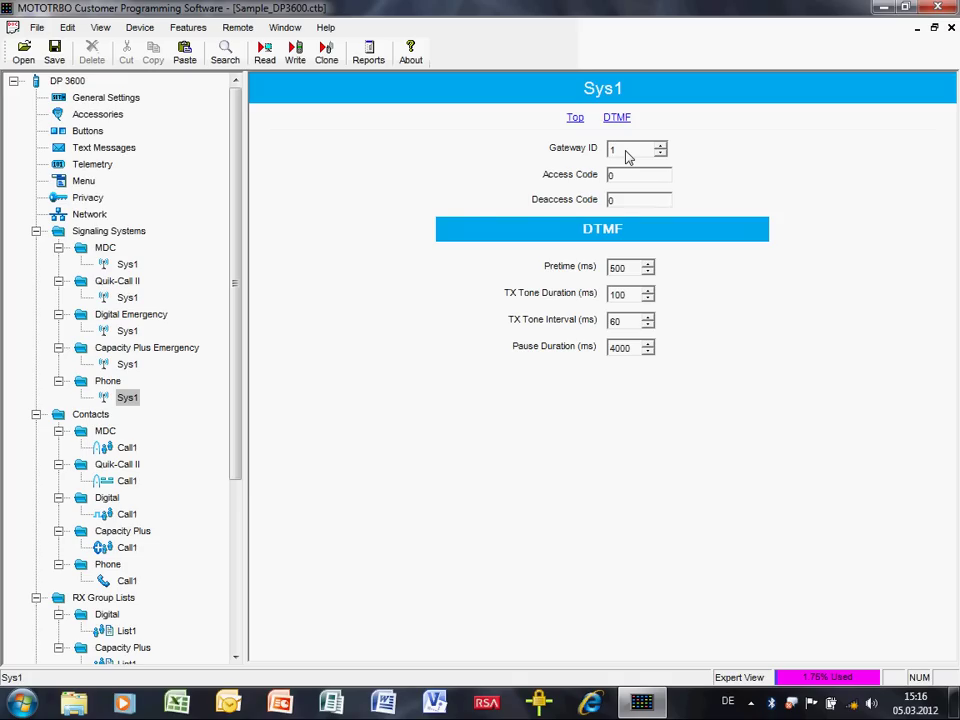
pyautogui.click(108, 381)
pyautogui.rightClick(118, 381)
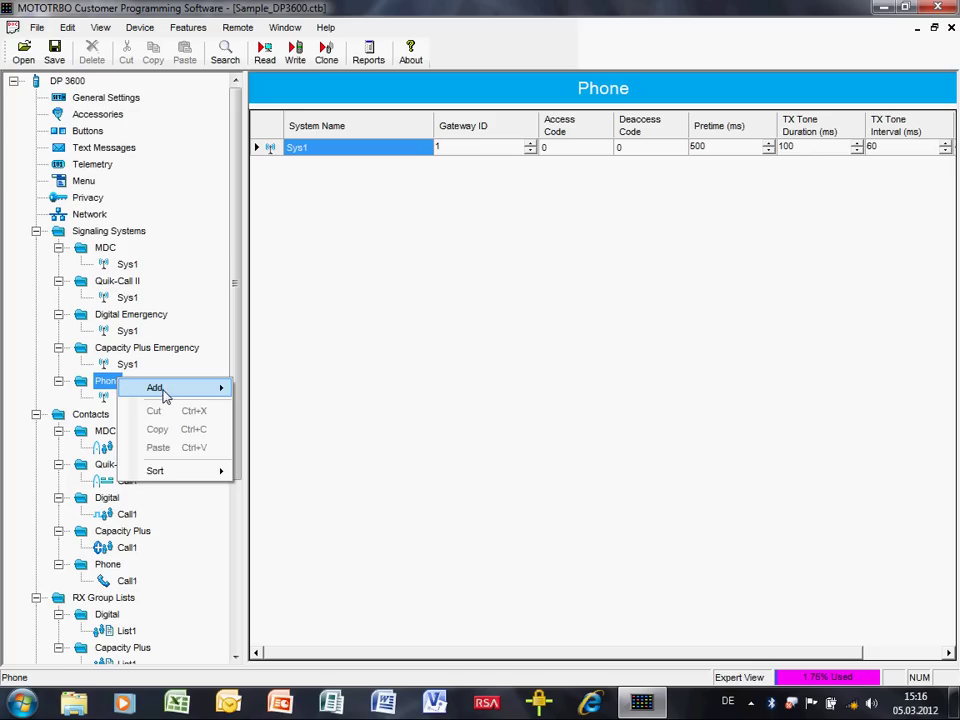
pyautogui.moveTo(165, 392)
pyautogui.click(276, 388)
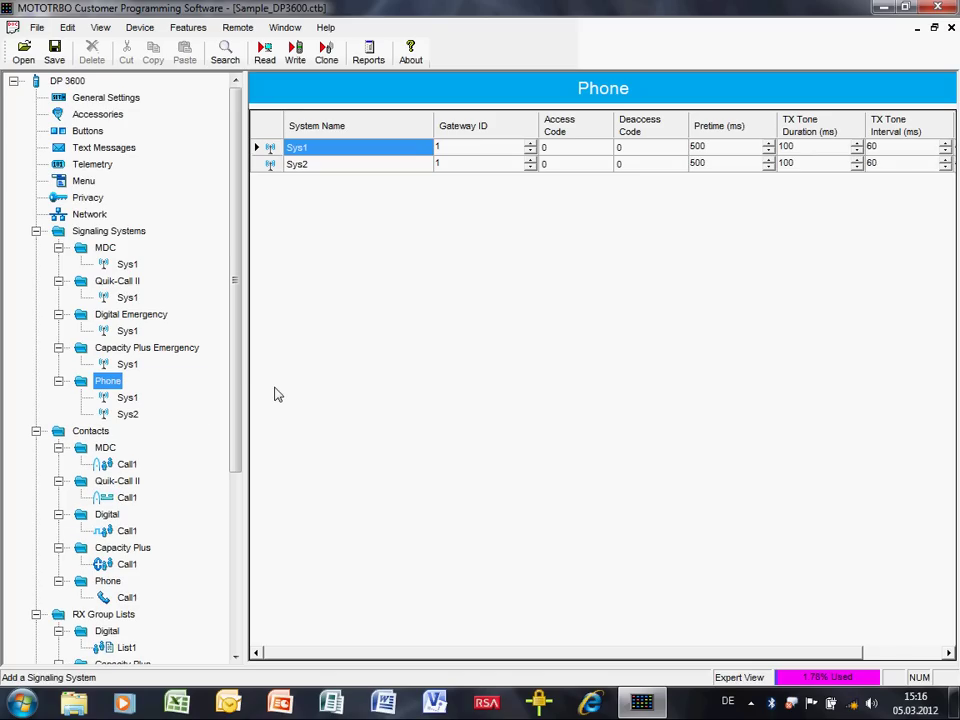
pyautogui.click(129, 399)
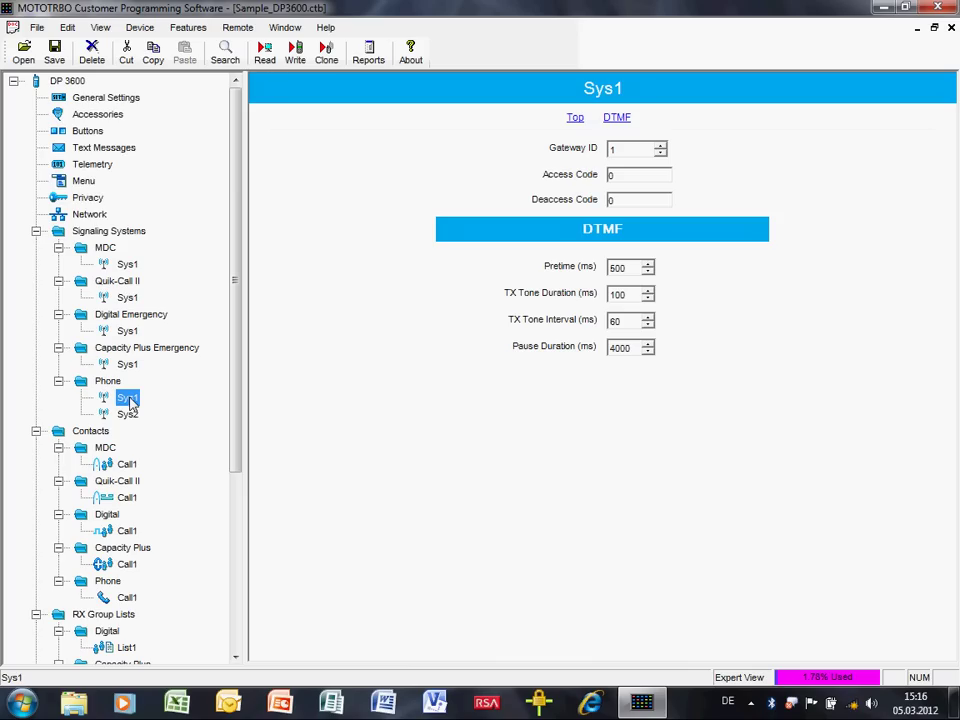
# - Set Sys1's Access Code to *0 and Deaccess Code to 0#
pyautogui.click(624, 175)
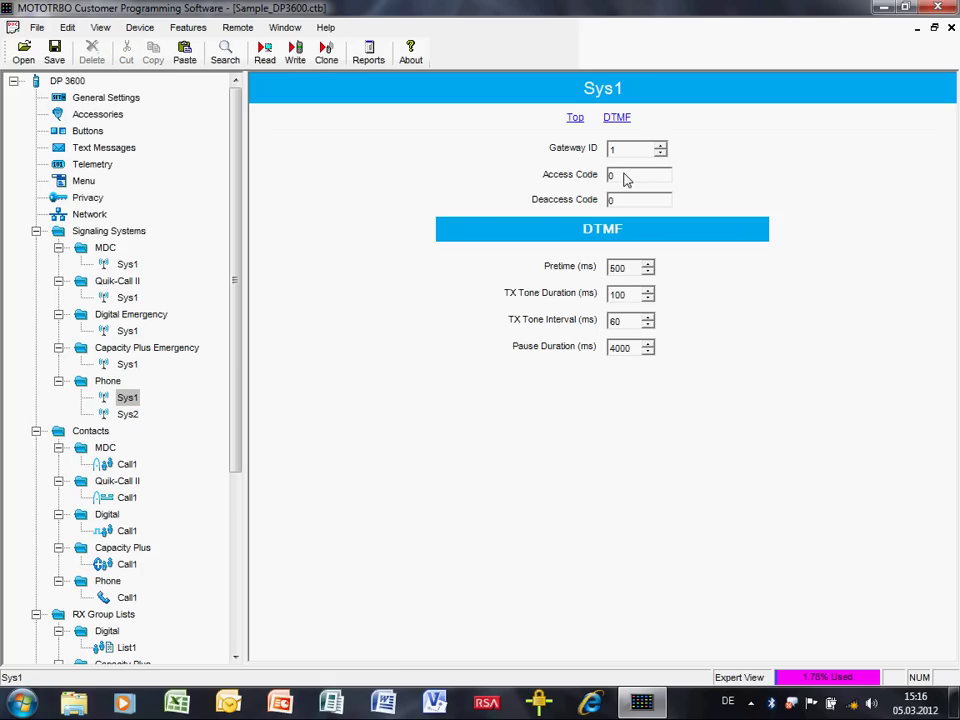
pyautogui.press('BackSpace')
pyautogui.write('0')
pyautogui.click(634, 205)
pyautogui.write('#')
pyautogui.click(634, 270)
# - Change Sys1's DTMF Pause Duration from 4000 ms to 500 ms
pyautogui.click(628, 295)
pyautogui.click(620, 322)
pyautogui.click(632, 352)
pyautogui.moveTo(639, 348); pyautogui.dragTo(538, 364)
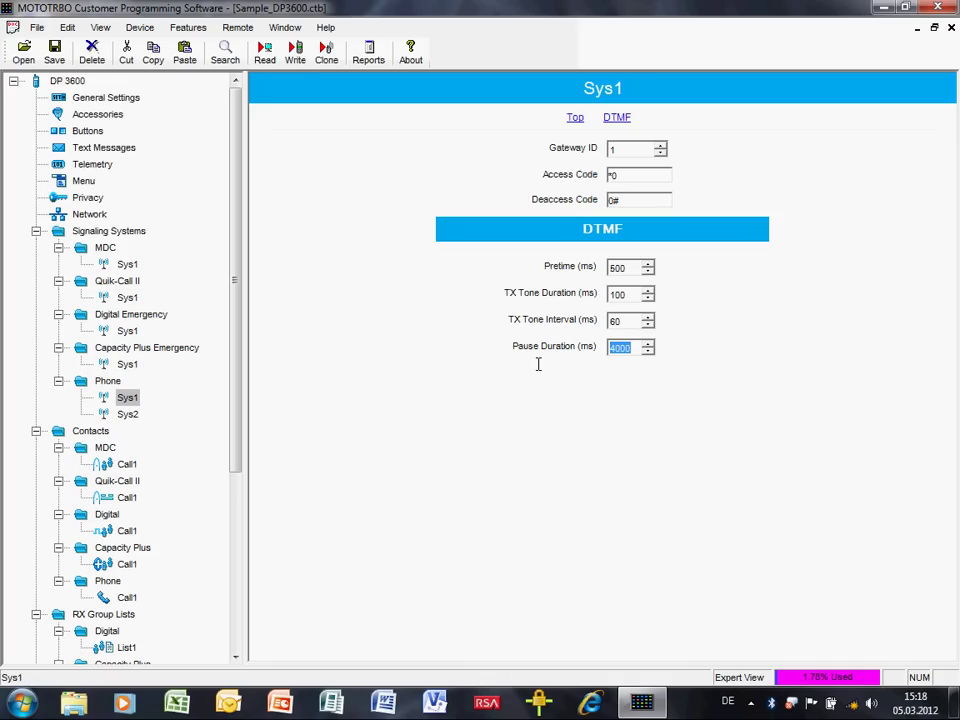
pyautogui.write('500')
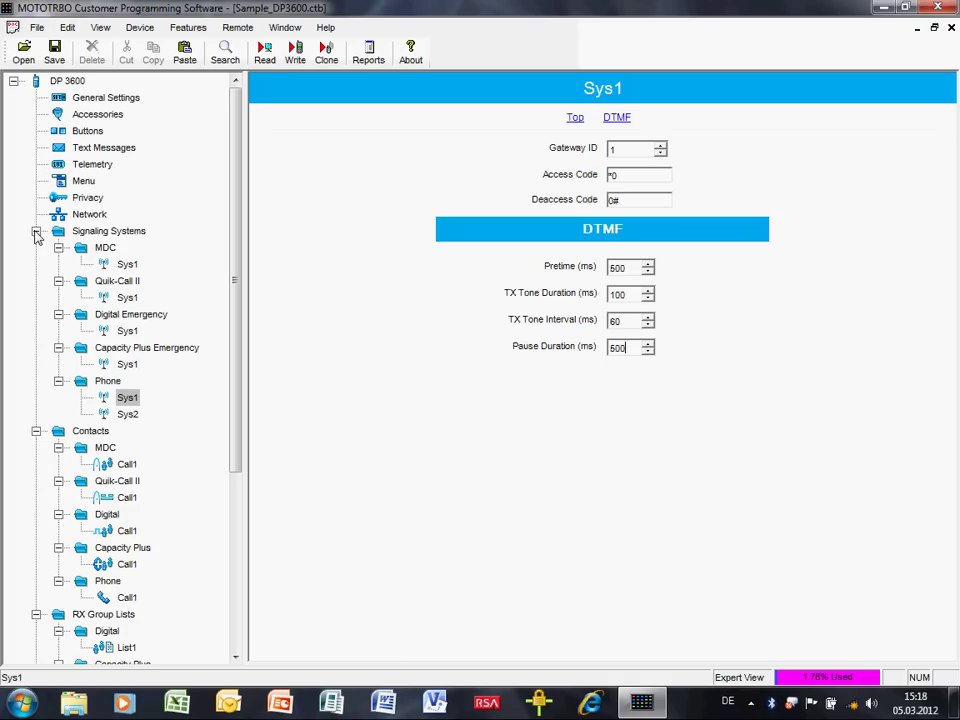
# - Set Zone1's Channel1 Phone System to Sys1
pyautogui.click(36, 231)
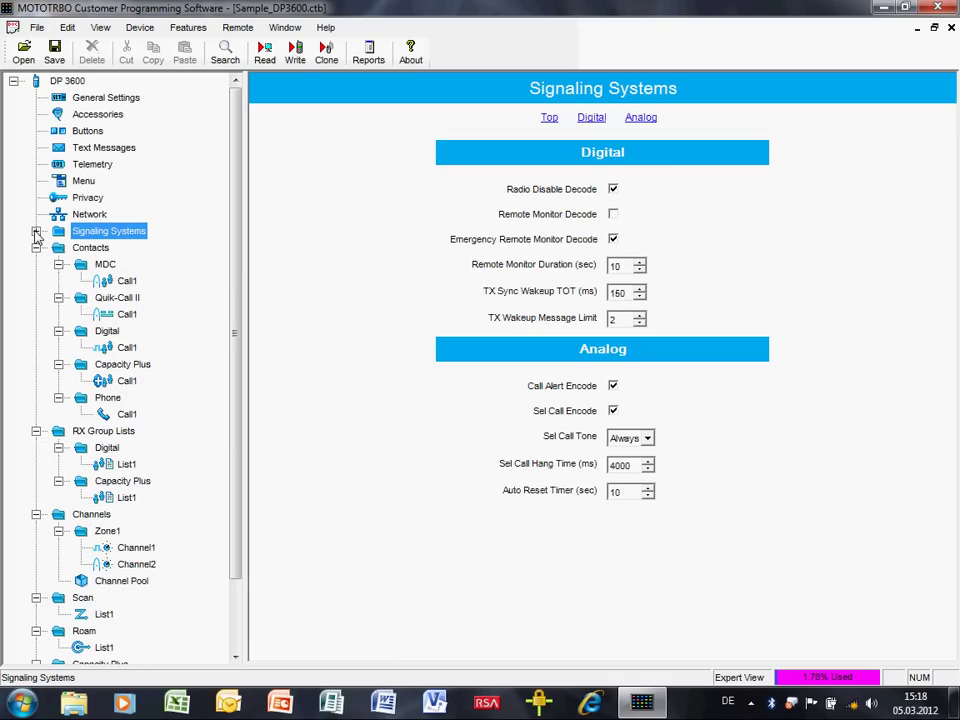
pyautogui.moveTo(236, 431); pyautogui.dragTo(234, 523)
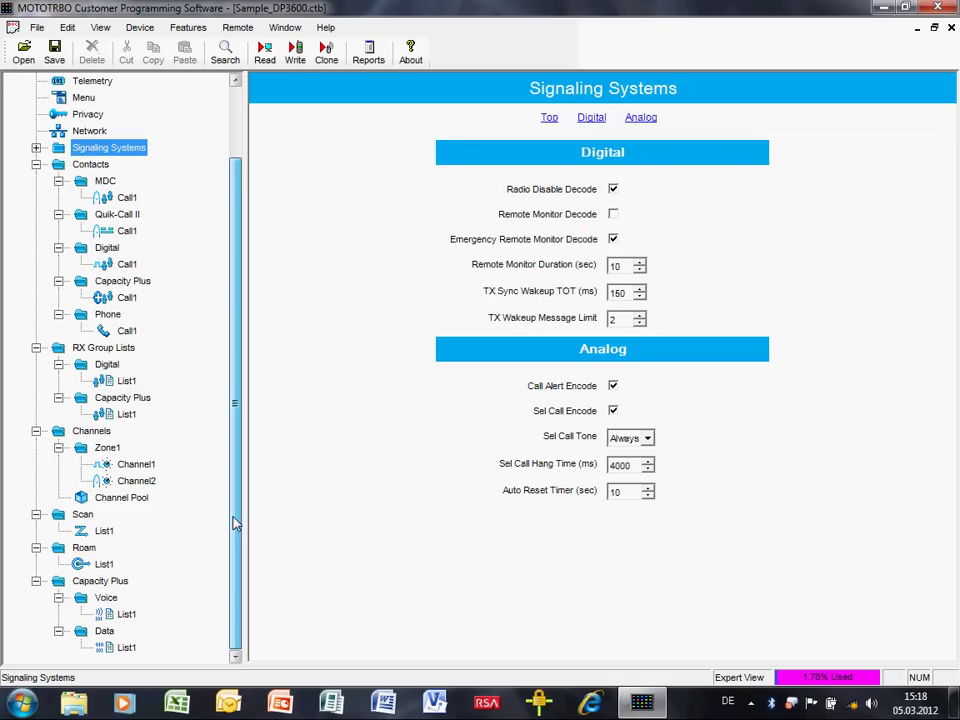
pyautogui.click(137, 465)
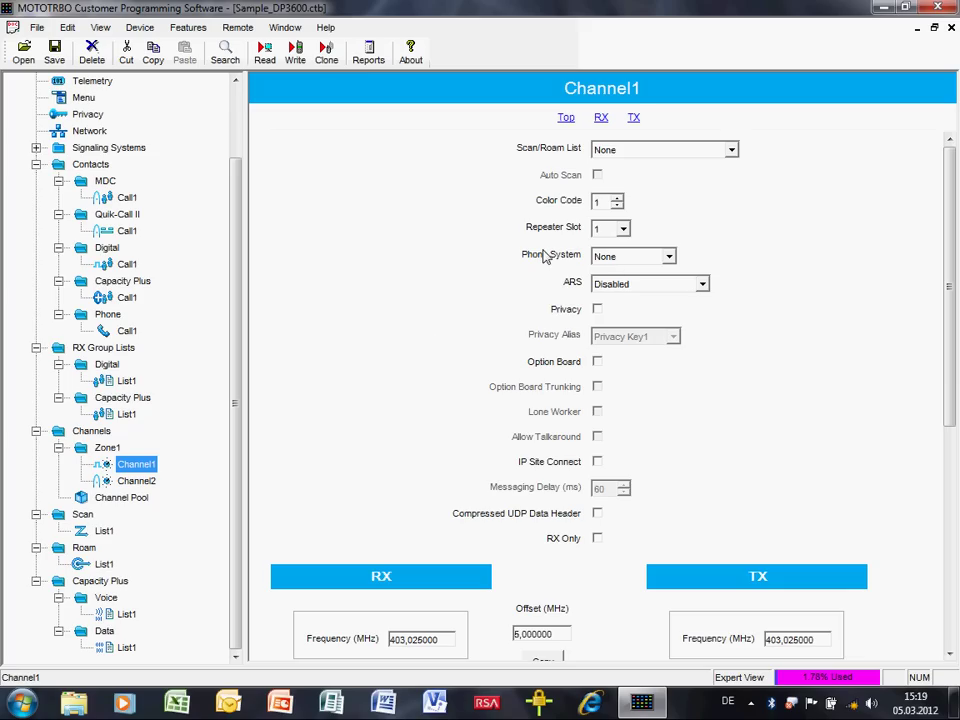
pyautogui.click(670, 257)
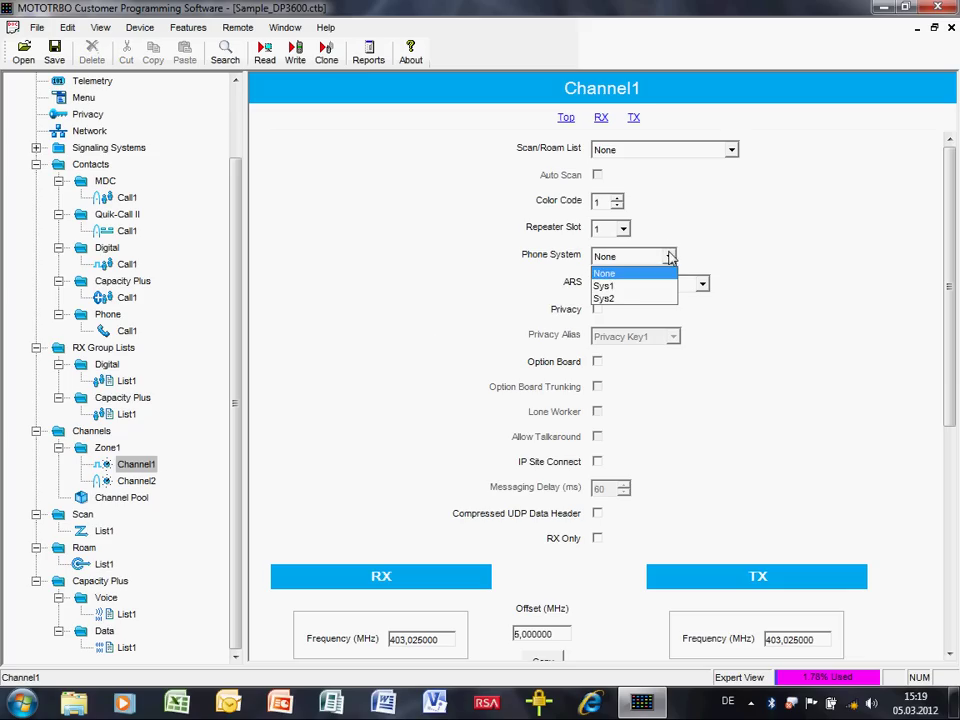
pyautogui.click(617, 284)
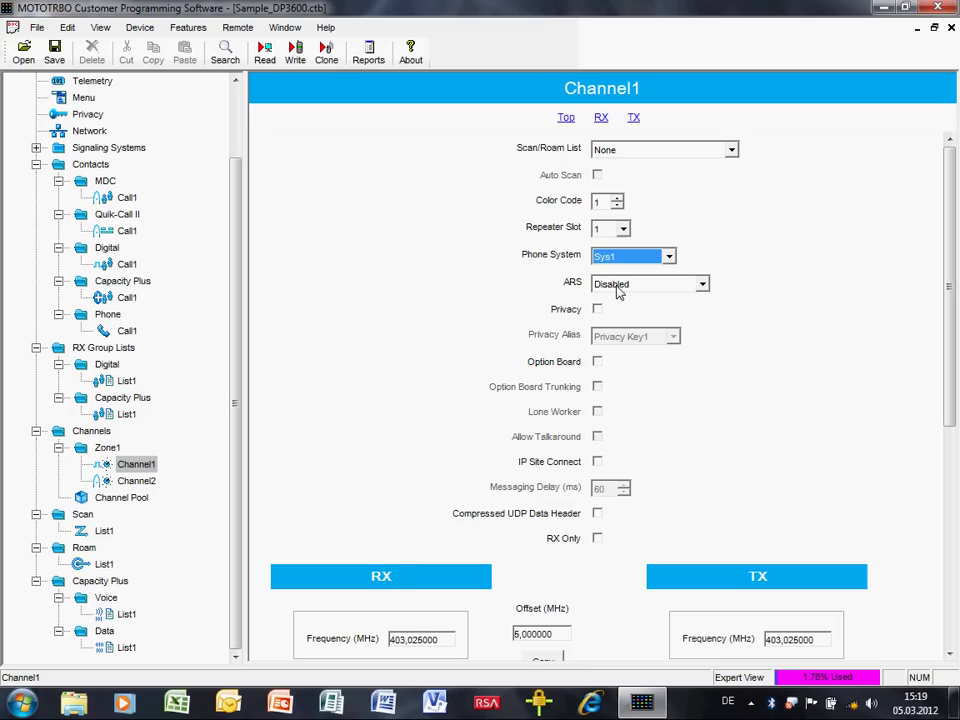
# - Add Capacity Plus personality Channel3 to Zone1 and review its settings, including Voice List List1
pyautogui.rightClick(108, 449)
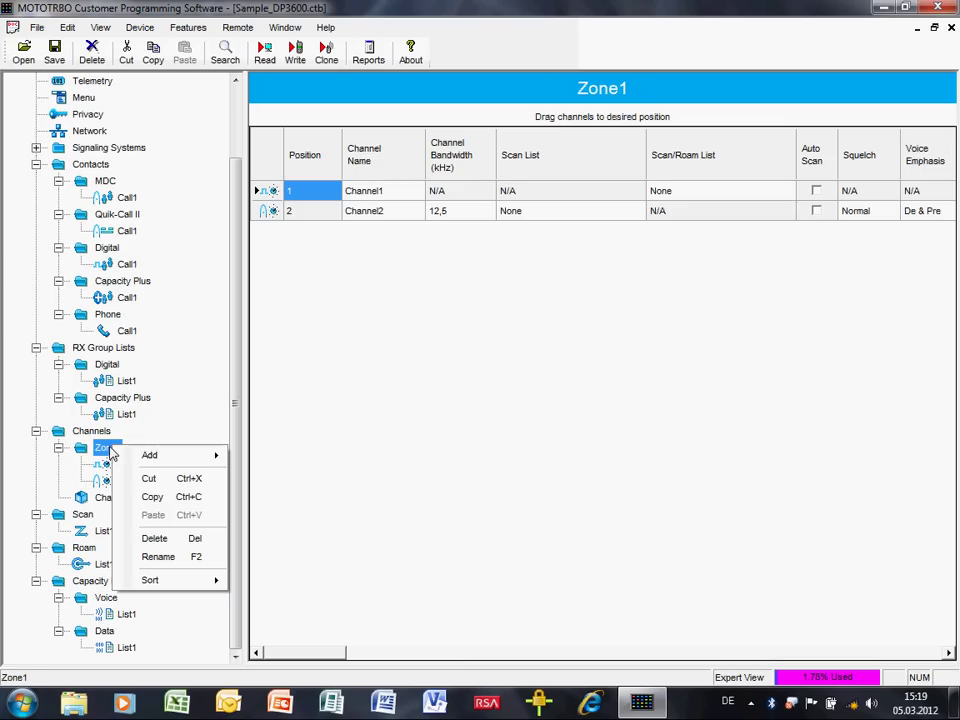
pyautogui.moveTo(186, 456)
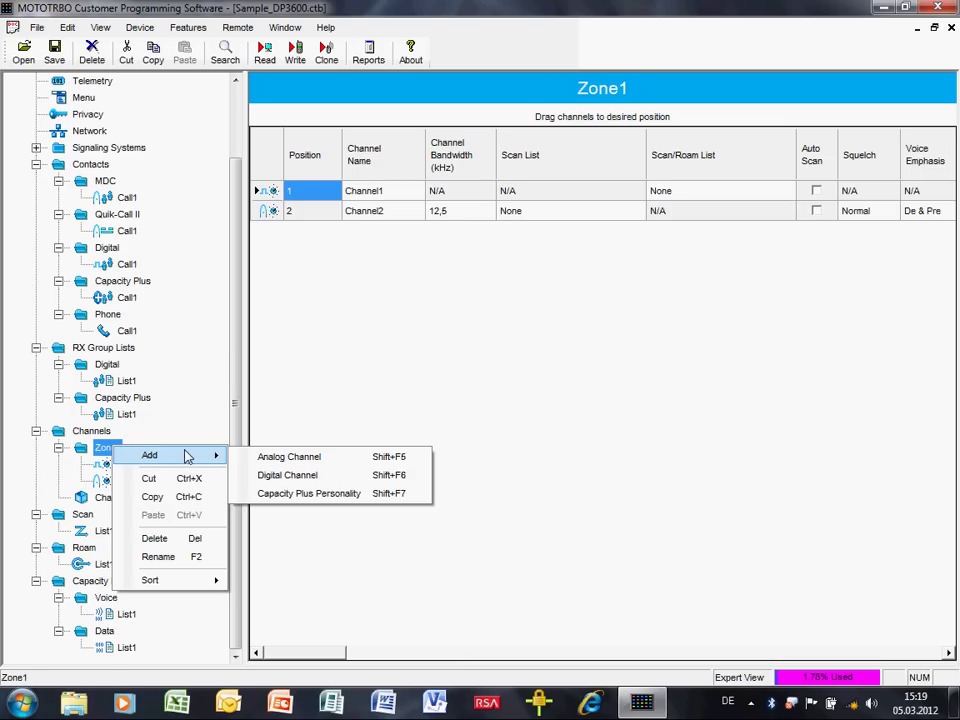
pyautogui.click(331, 496)
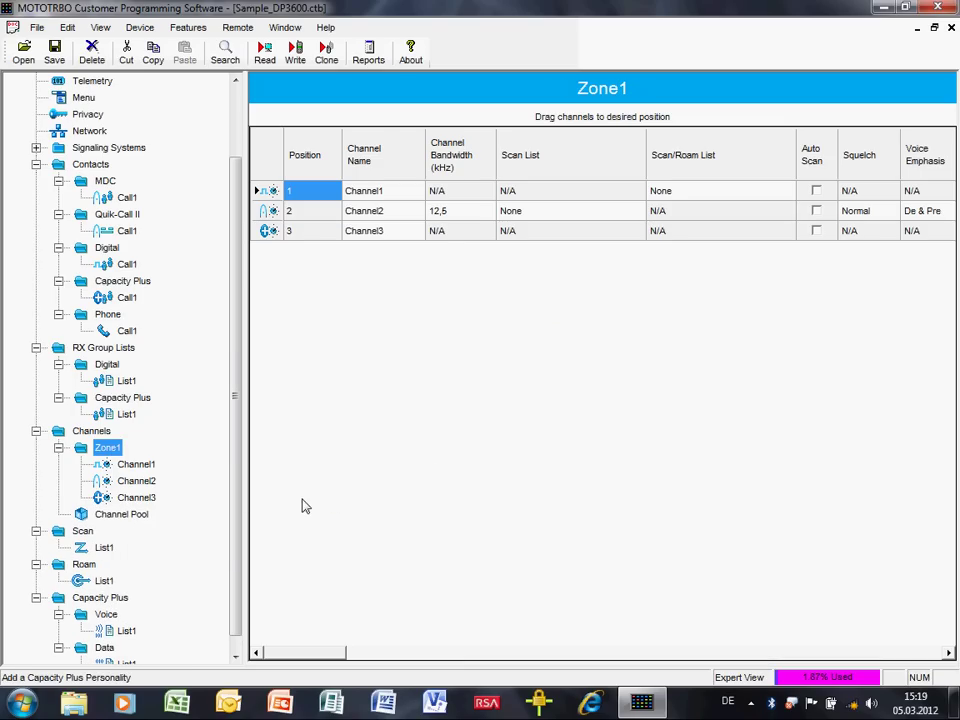
pyautogui.click(147, 502)
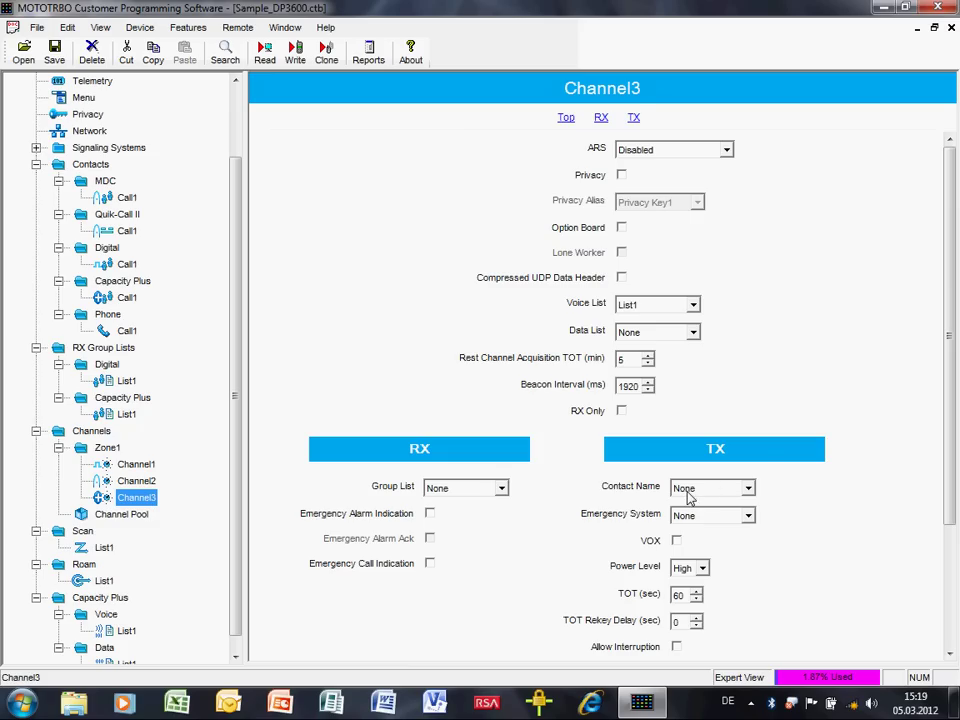
pyautogui.moveTo(943, 379); pyautogui.dragTo(956, 143)
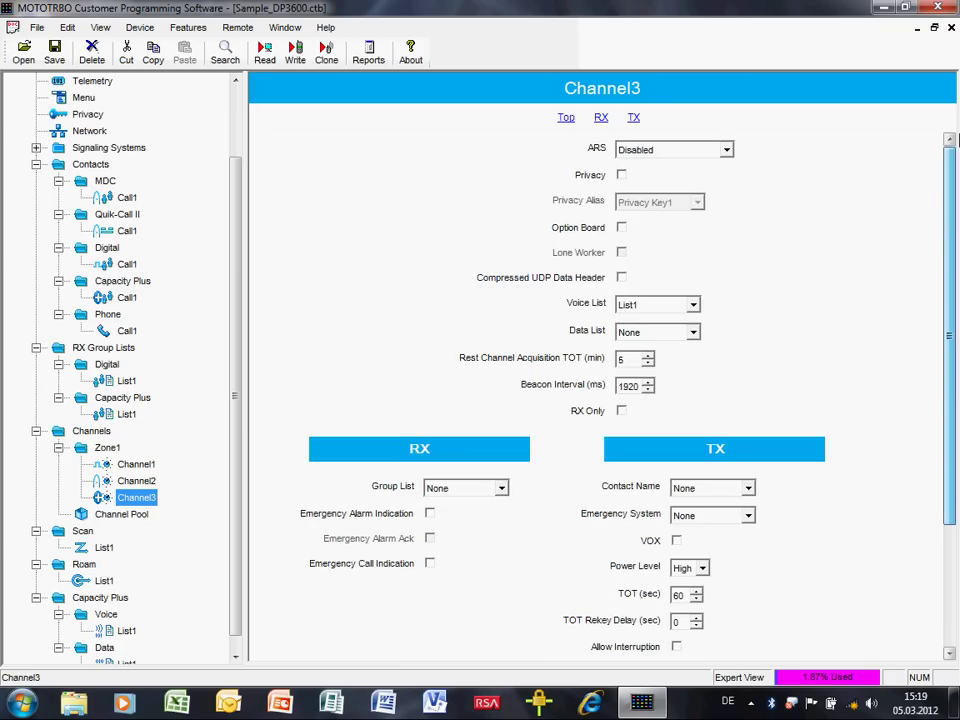
pyautogui.moveTo(946, 253)
pyautogui.mouseDown()
pyautogui.moveTo(932, 615)
pyautogui.moveTo(958, 253)
pyautogui.mouseUp()
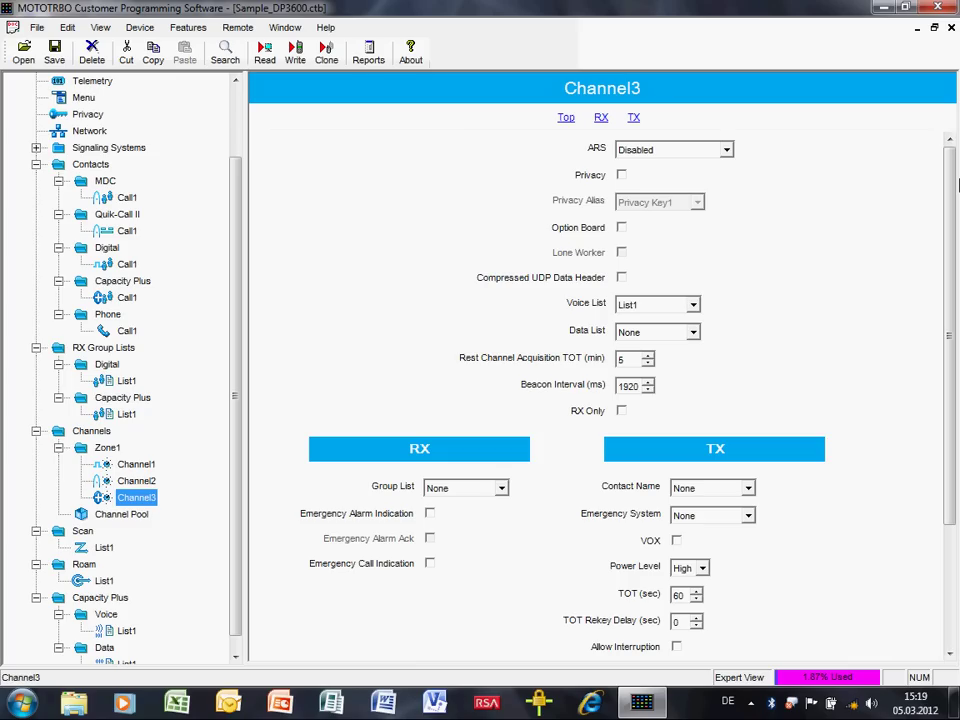
# - Add a Capacity Plus voice channel, Channel4, to the Channel Pool
pyautogui.rightClick(127, 515)
pyautogui.moveTo(222, 527)
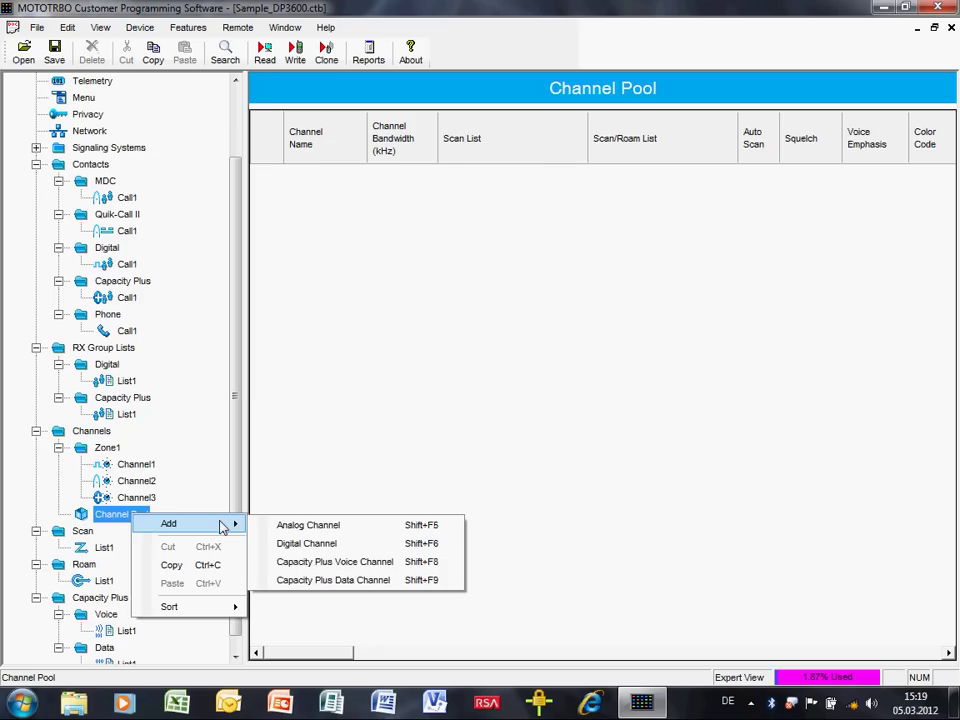
pyautogui.click(362, 563)
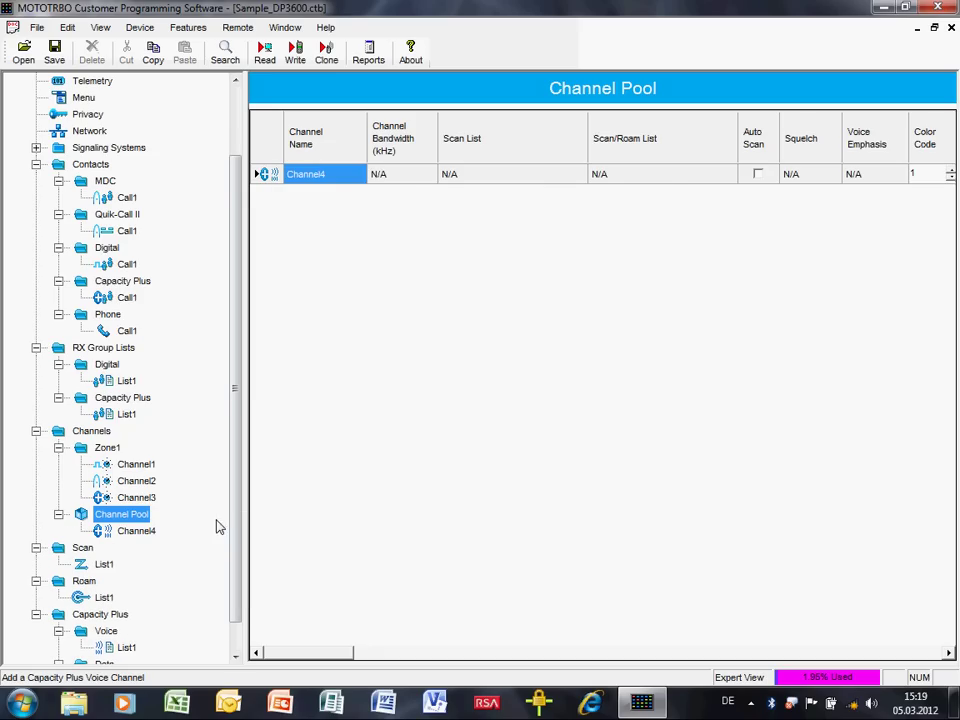
pyautogui.click(148, 535)
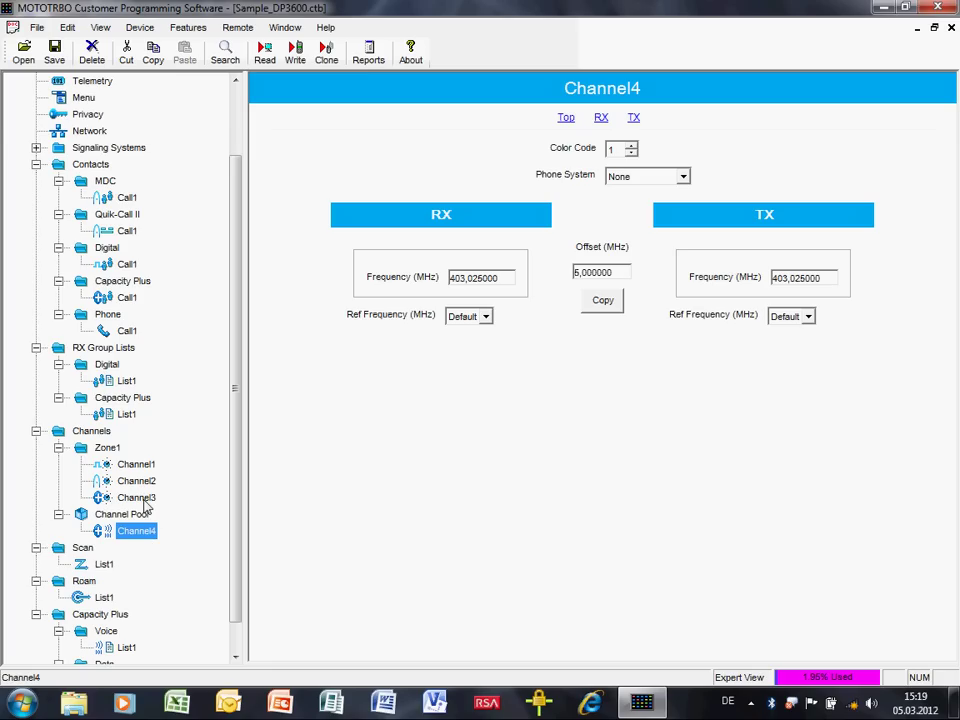
# - Compare with Channel3, then assign phone system Sys2 to Channel4
pyautogui.click(137, 498)
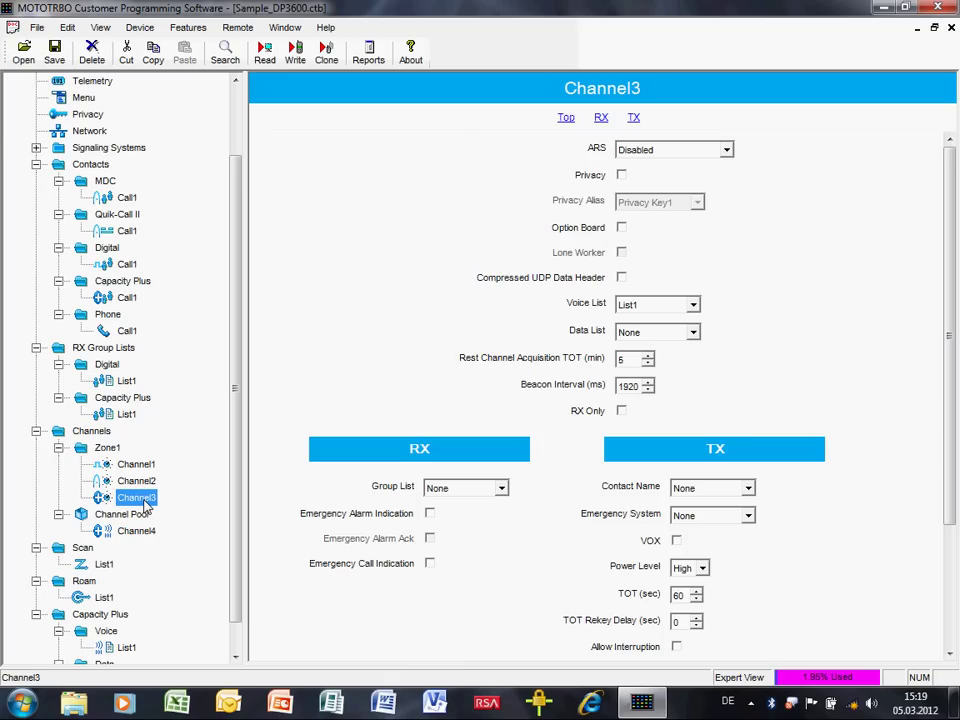
pyautogui.click(137, 531)
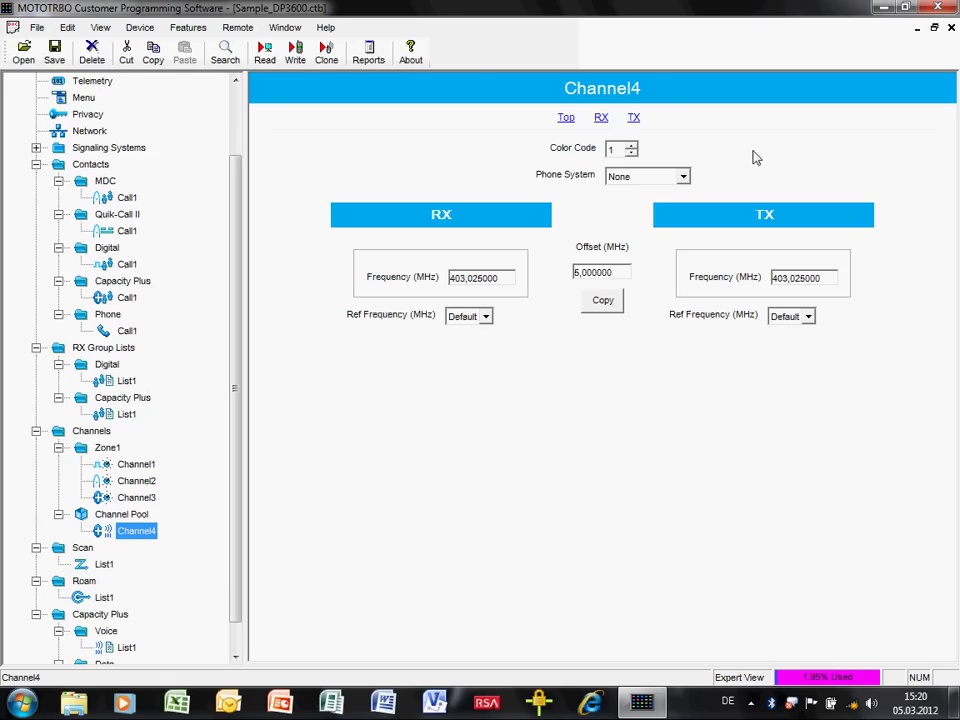
pyautogui.click(684, 178)
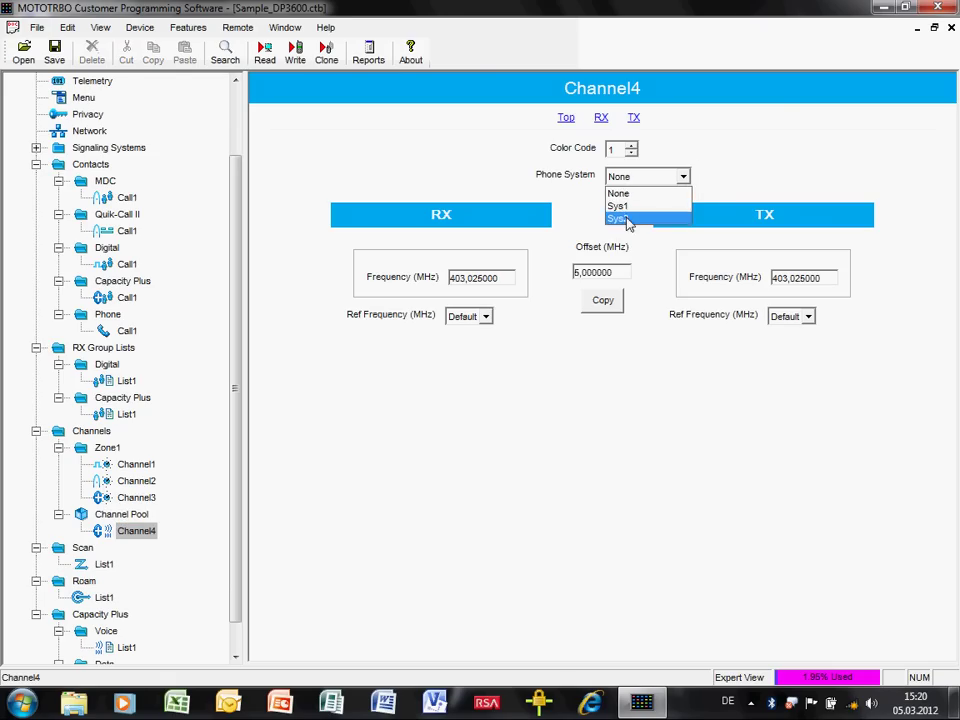
pyautogui.click(627, 218)
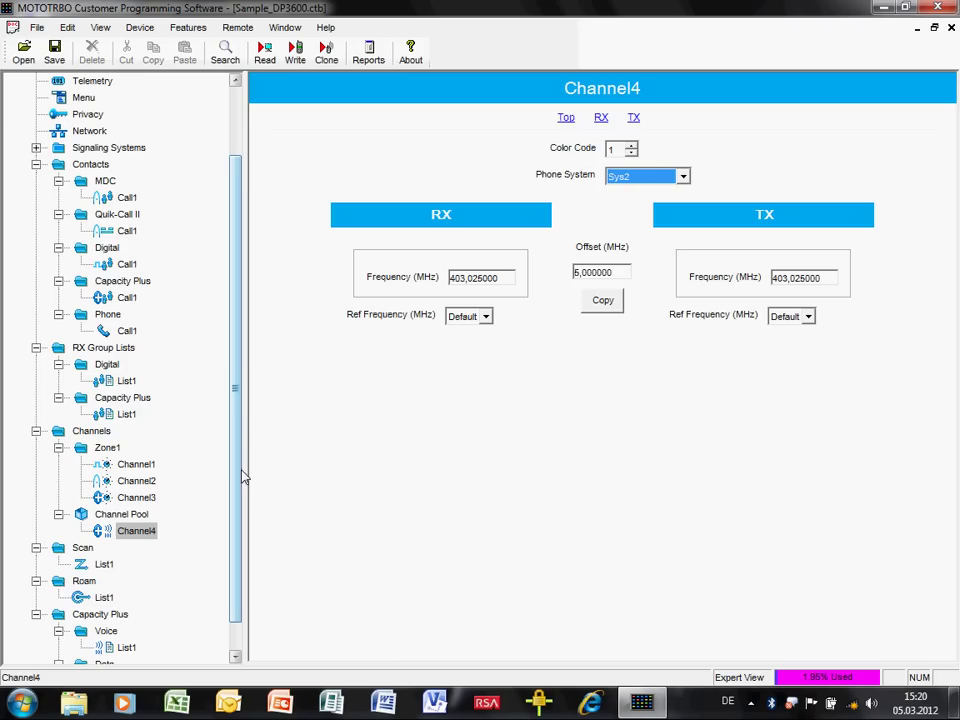
# - Scroll the tree back up toward the DP 3600 root node
pyautogui.scroll(2, 239, 477)
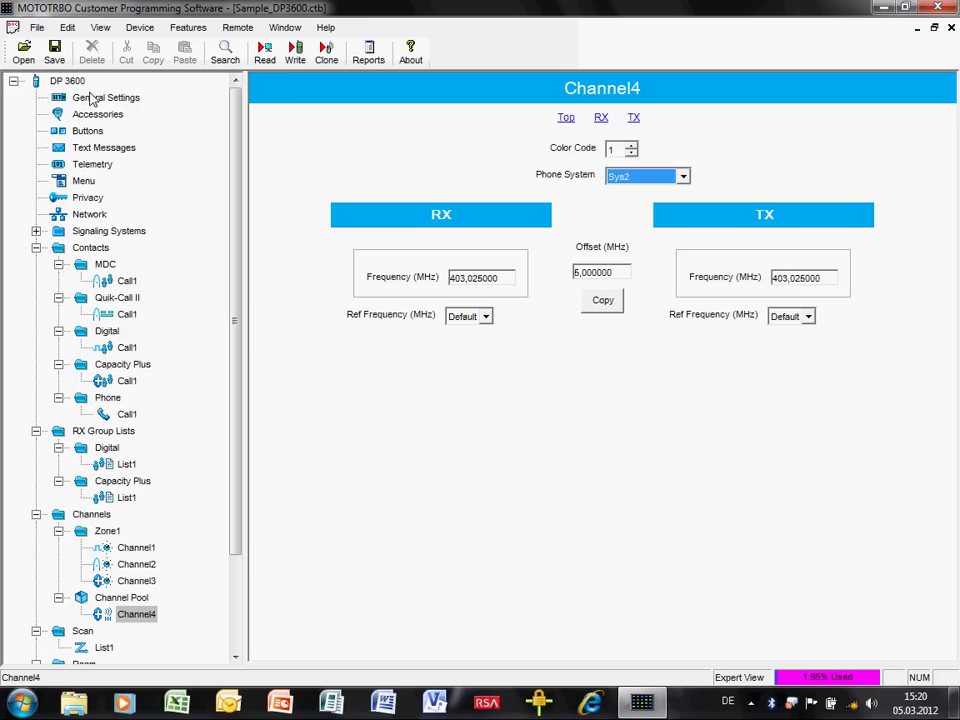
# - Close the DP3600 codeplug without saving its changes
pyautogui.click(73, 84)
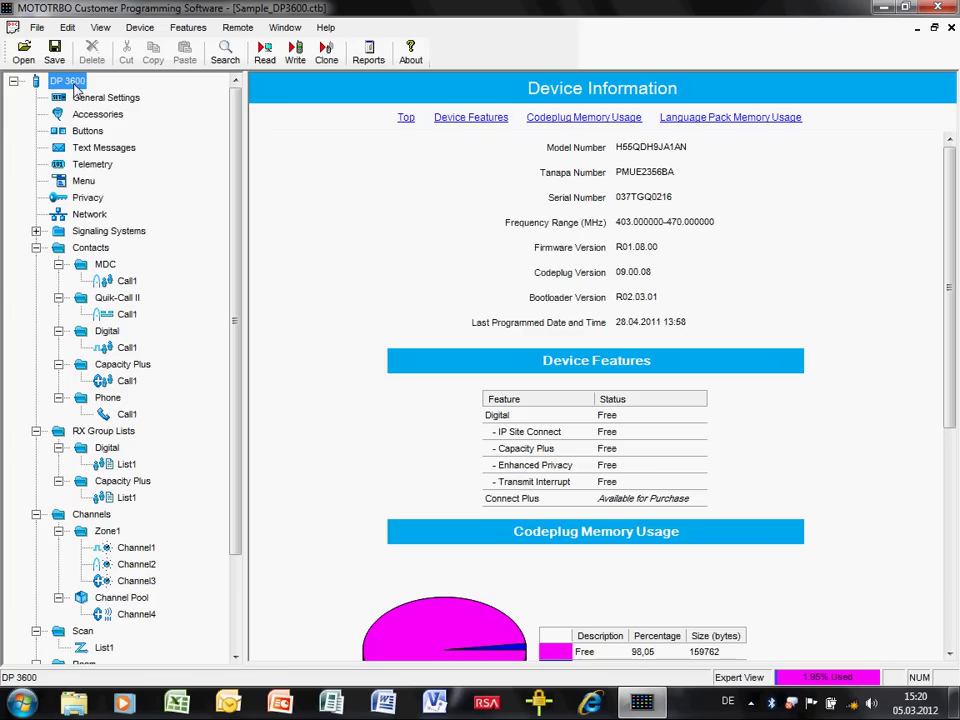
pyautogui.click(951, 28)
pyautogui.click(482, 398)
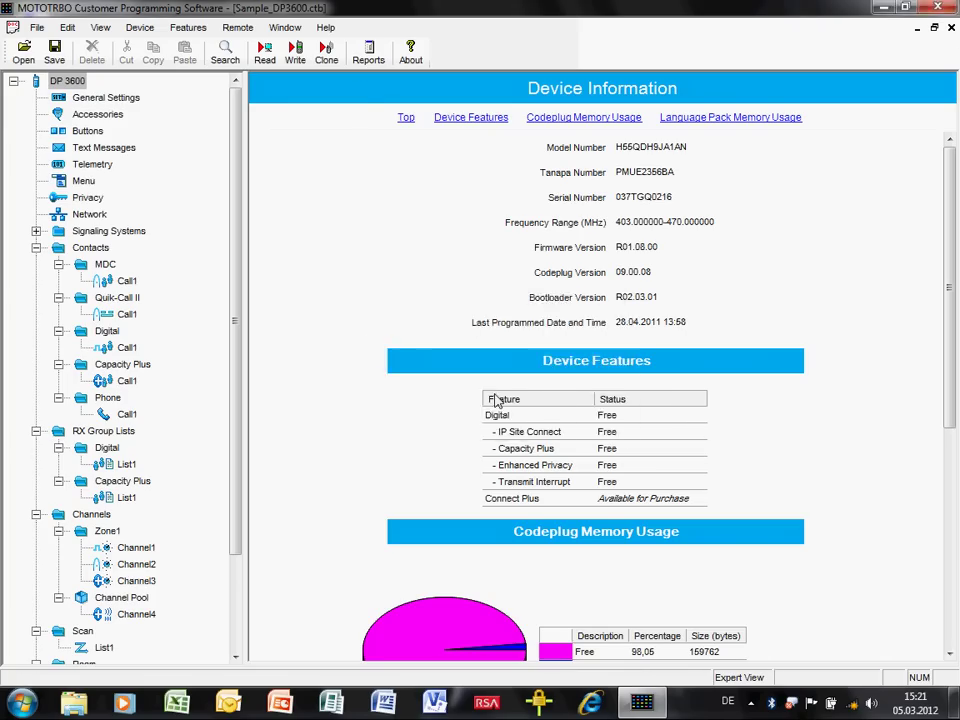
# - Open Sample_DP3400.ctb and maximize its window to fill the workspace
pyautogui.click(22, 56)
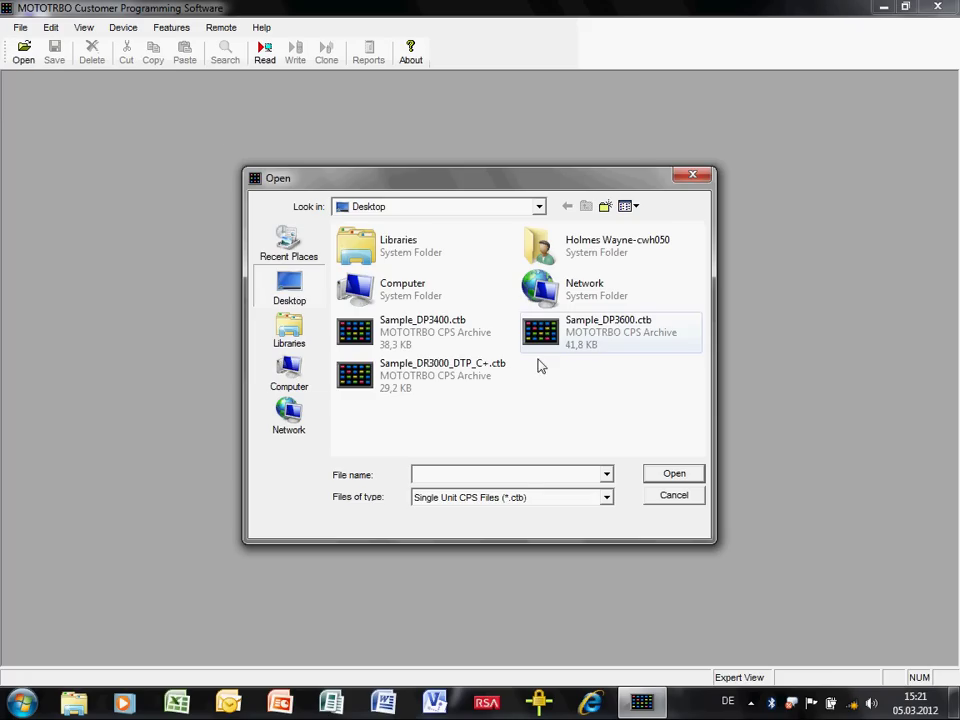
pyautogui.doubleClick(446, 336)
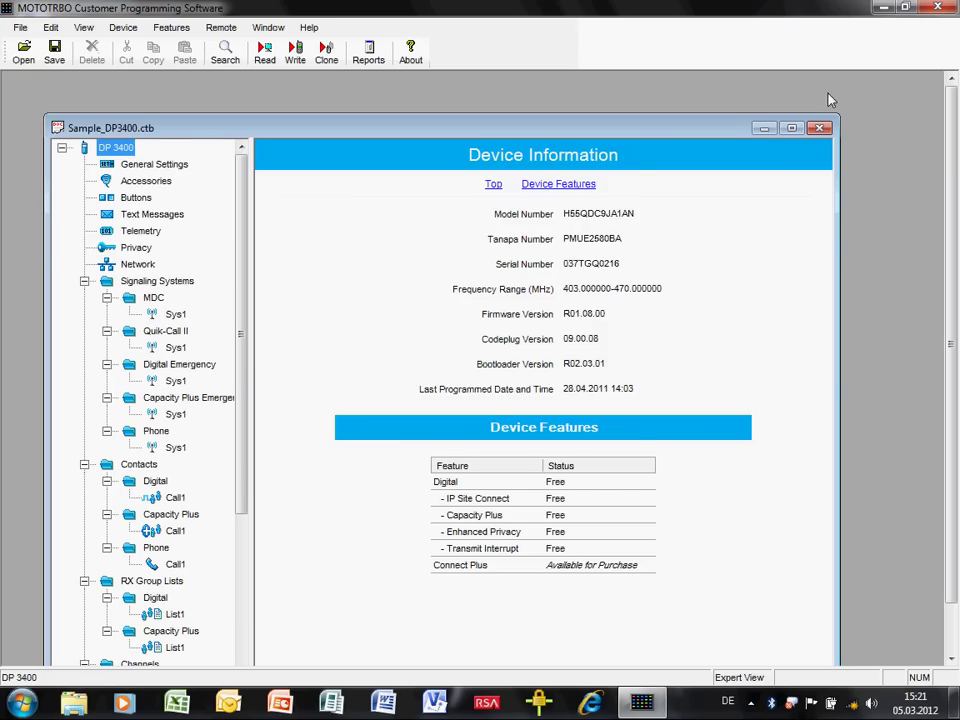
pyautogui.click(791, 129)
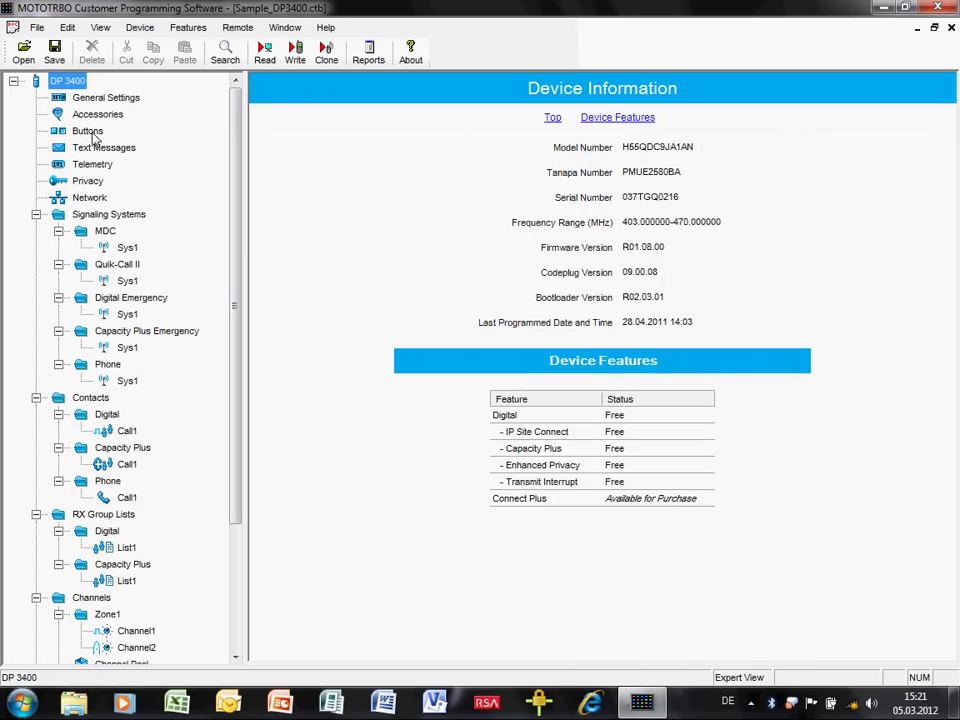
# - On the DP3400 Buttons page, change Side Button 2 short press from Scan On/Off to Phone Exit
pyautogui.click(92, 133)
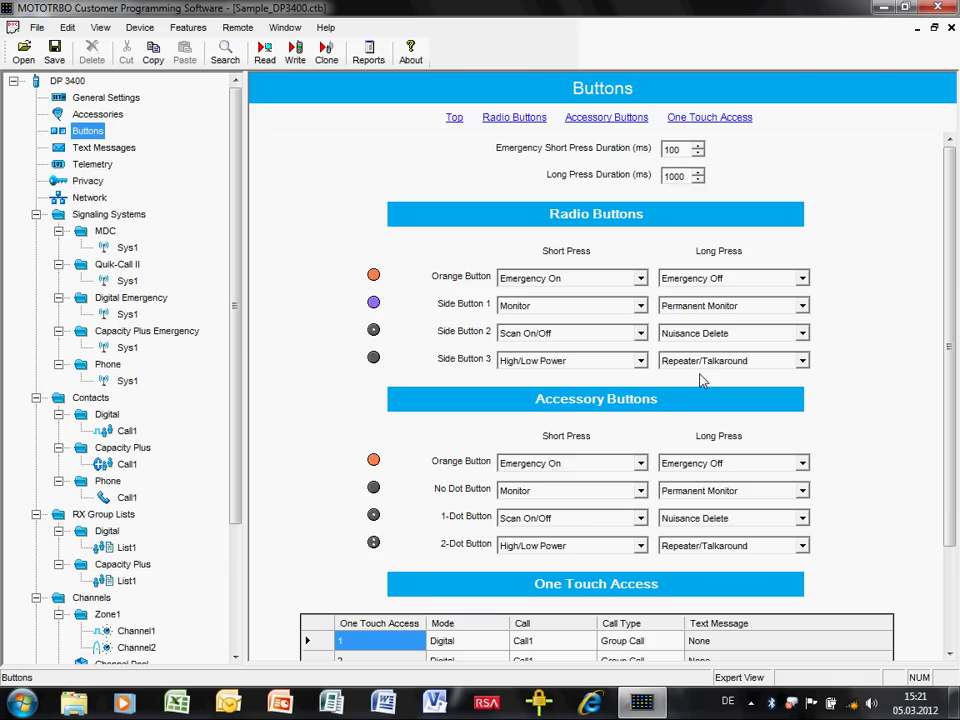
pyautogui.click(641, 334)
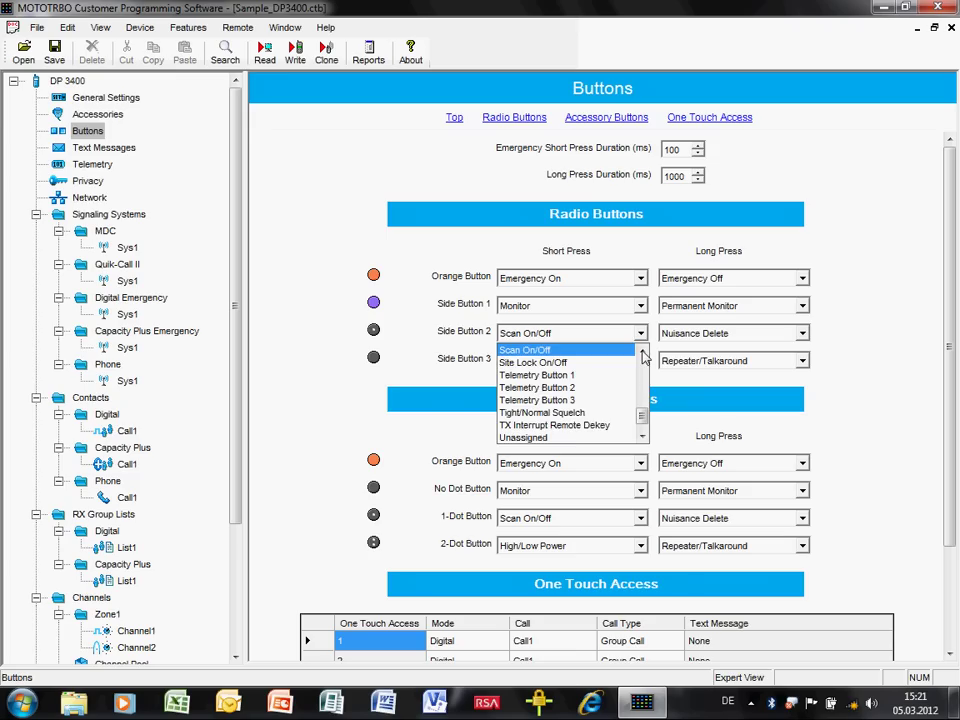
pyautogui.scroll(1, 641, 360)
pyautogui.click(642, 353)
pyautogui.click(642, 353)
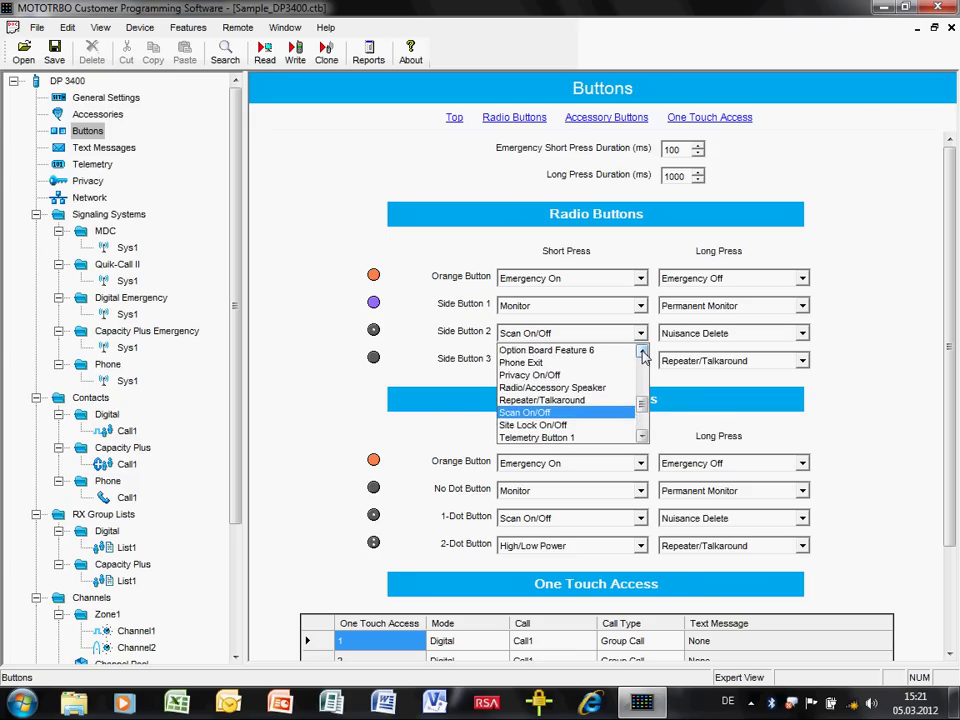
pyautogui.click(563, 362)
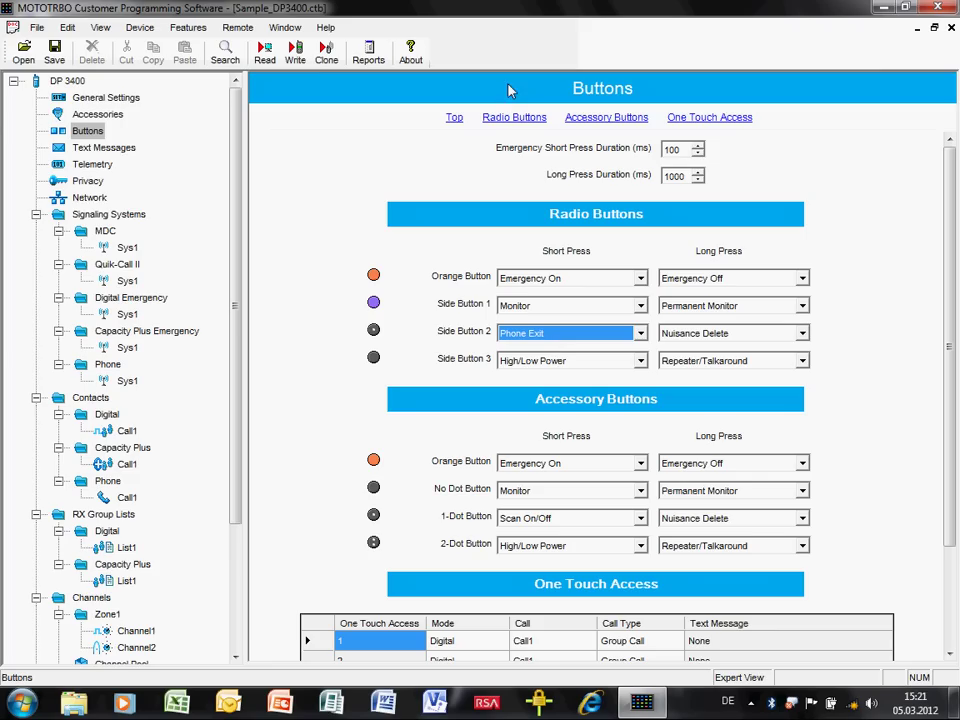
# - Reopen Sample_DP3600.ctb from the recent files list and go to its Buttons settings
pyautogui.click(33, 27)
pyautogui.click(154, 167)
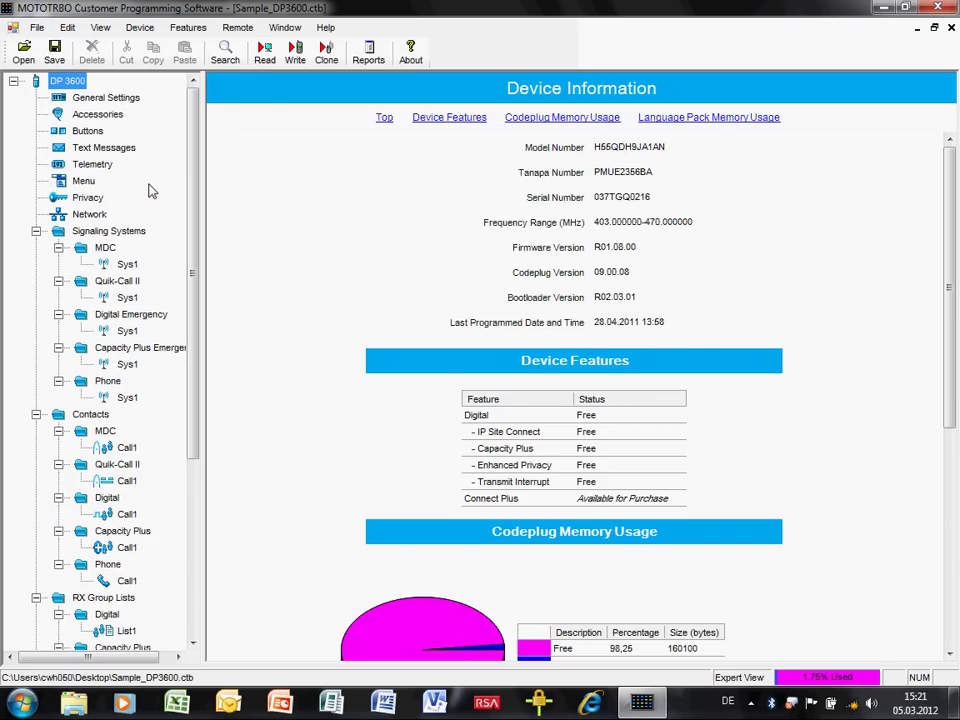
pyautogui.click(72, 132)
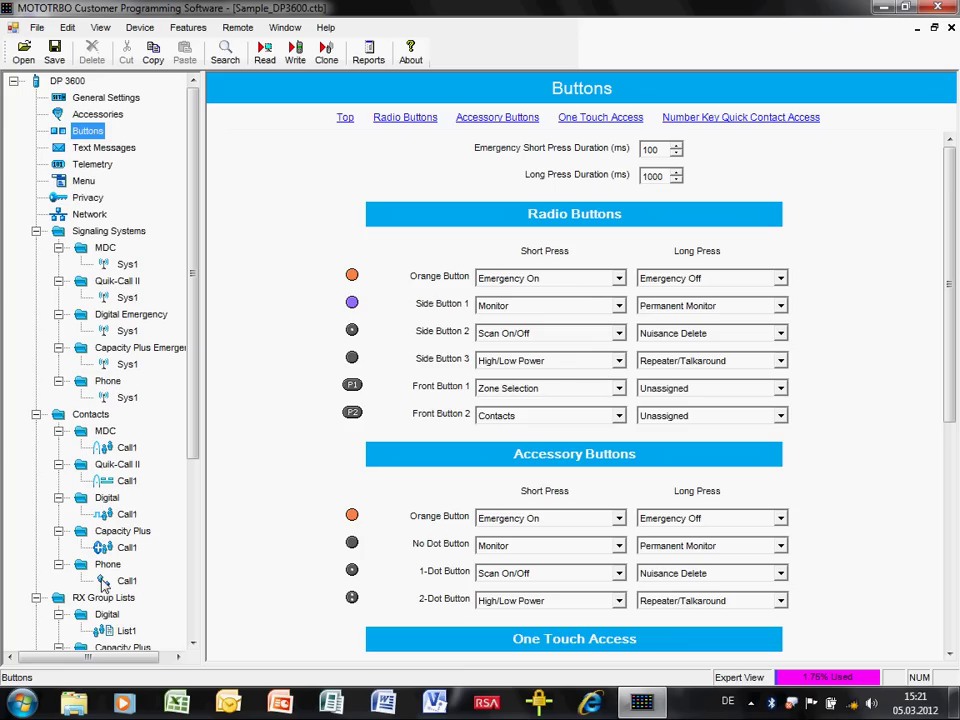
# - Add two phone call contacts, Call2 and Call3, to the Phone contacts folder
pyautogui.rightClick(110, 567)
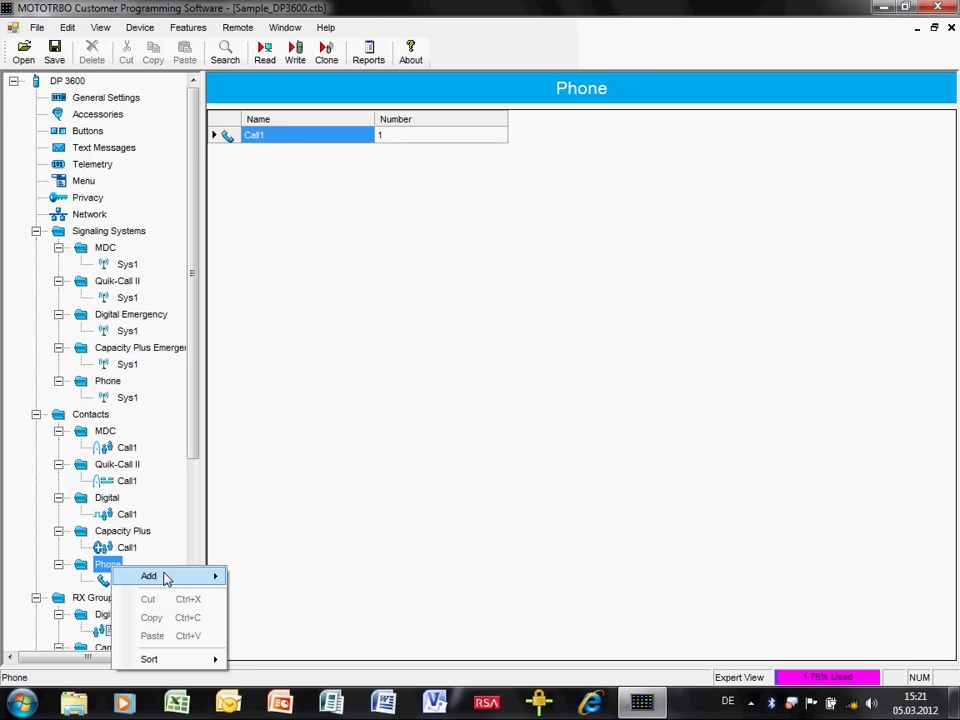
pyautogui.moveTo(215, 579)
pyautogui.click(262, 578)
pyautogui.rightClick(115, 570)
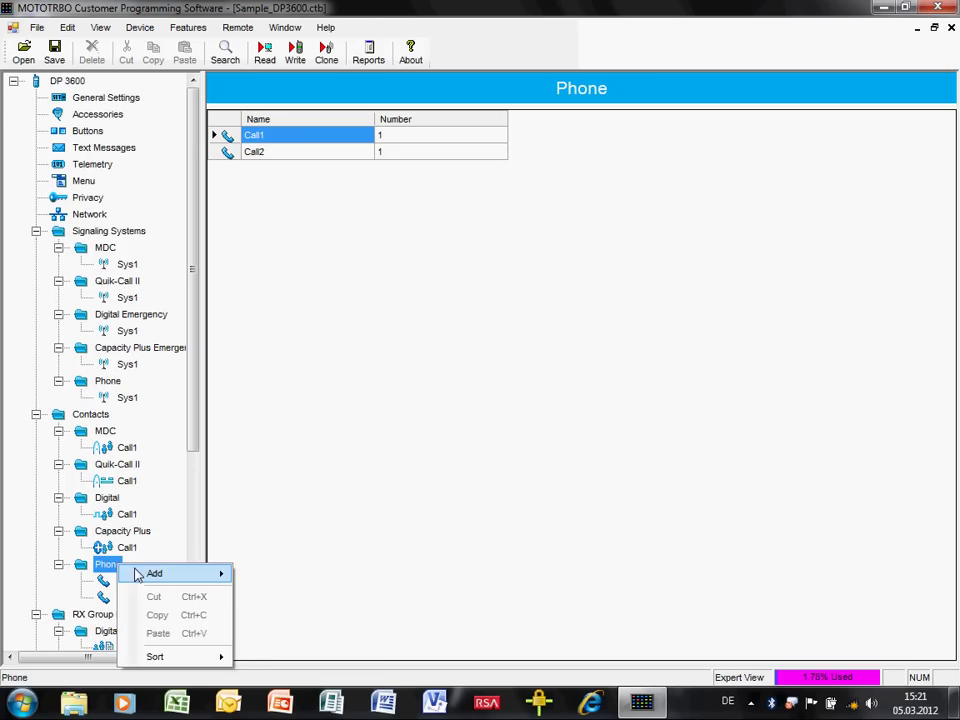
pyautogui.moveTo(180, 572)
pyautogui.click(280, 575)
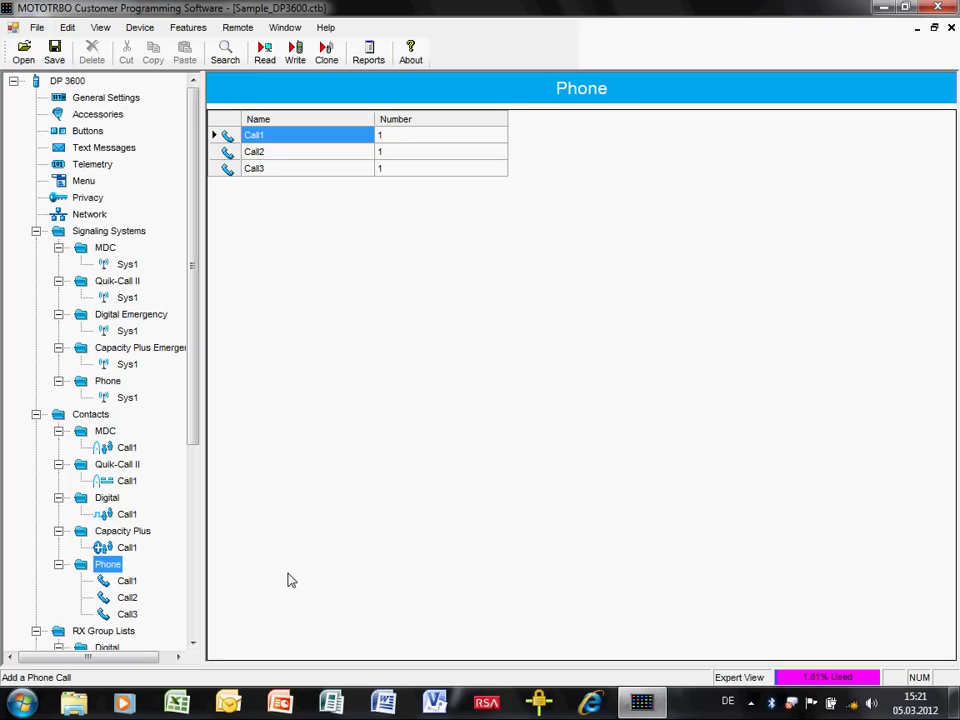
# - Set the DP3600 Front Button 1 short press to Phone Manual Dial
pyautogui.click(87, 134)
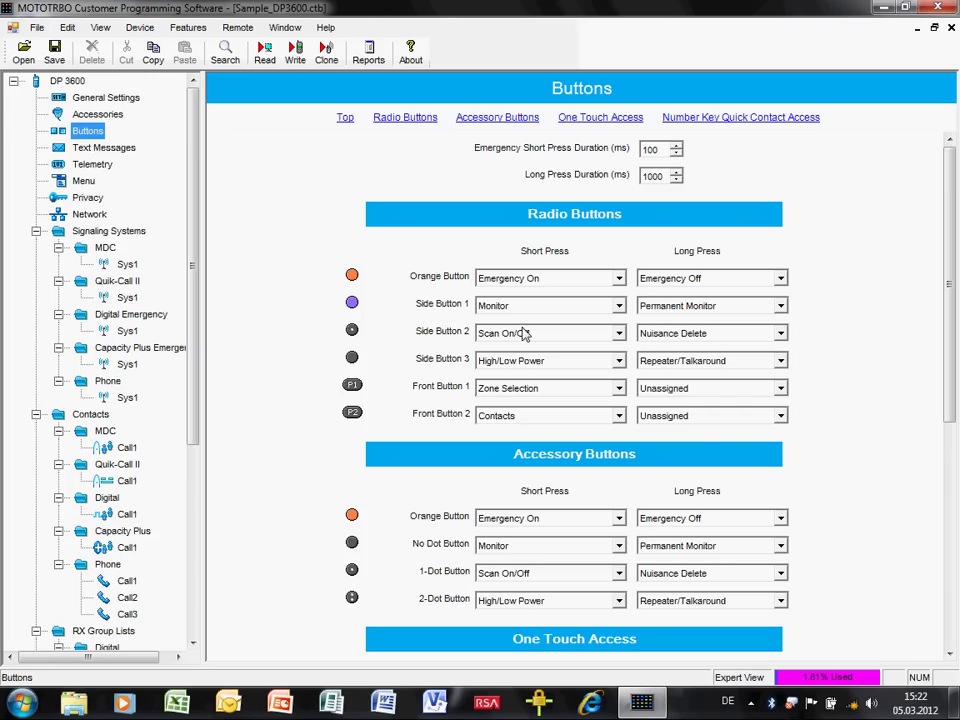
pyautogui.click(619, 388)
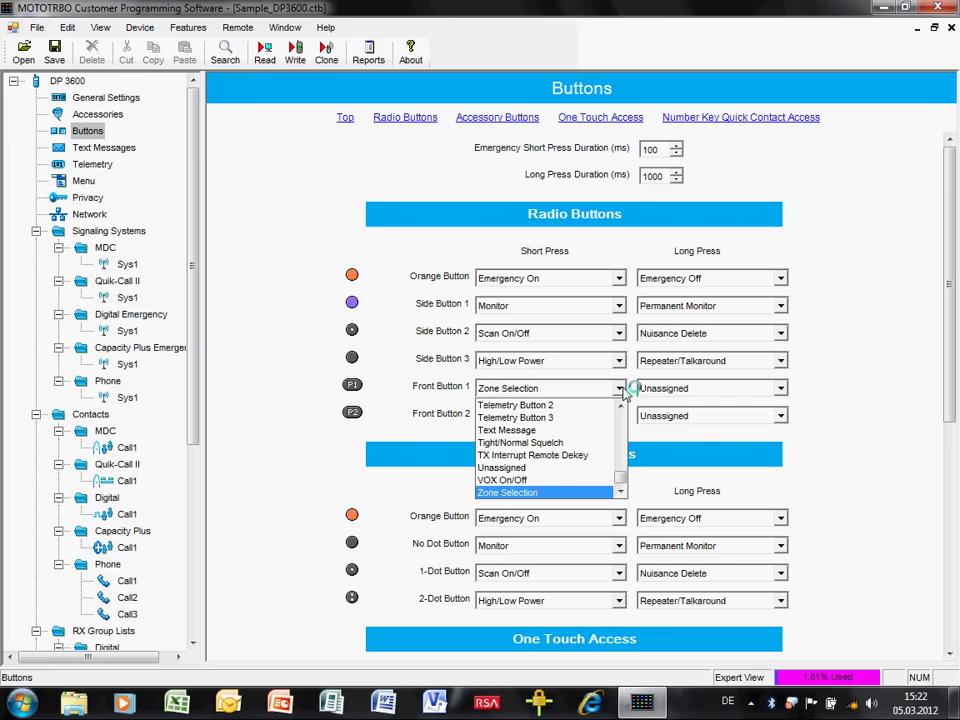
pyautogui.scroll(2, 620, 470)
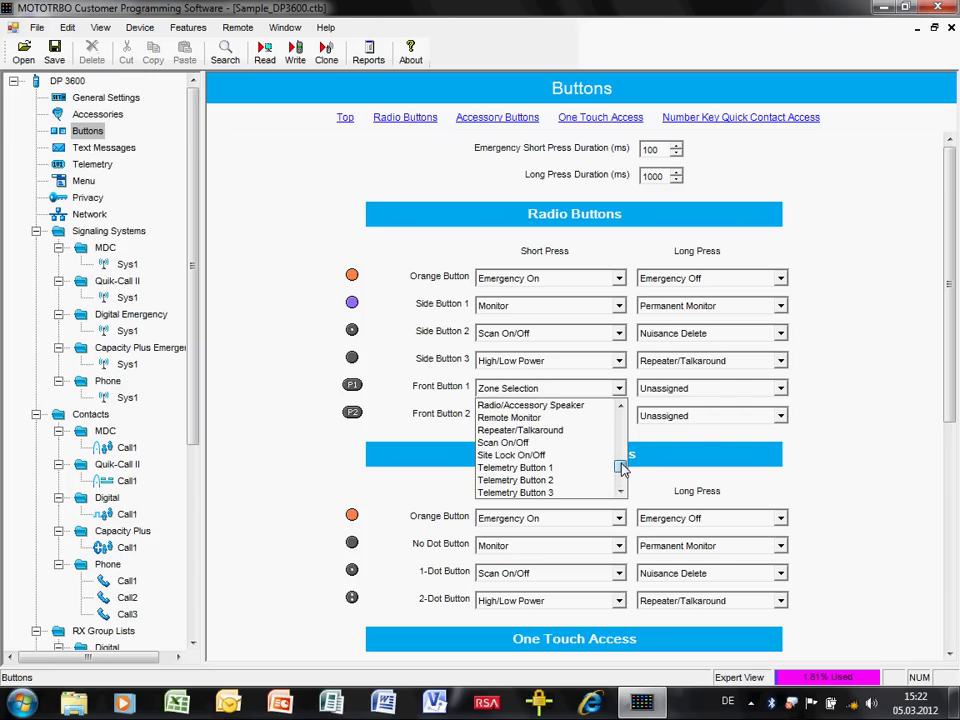
pyautogui.moveTo(621, 468); pyautogui.dragTo(621, 455)
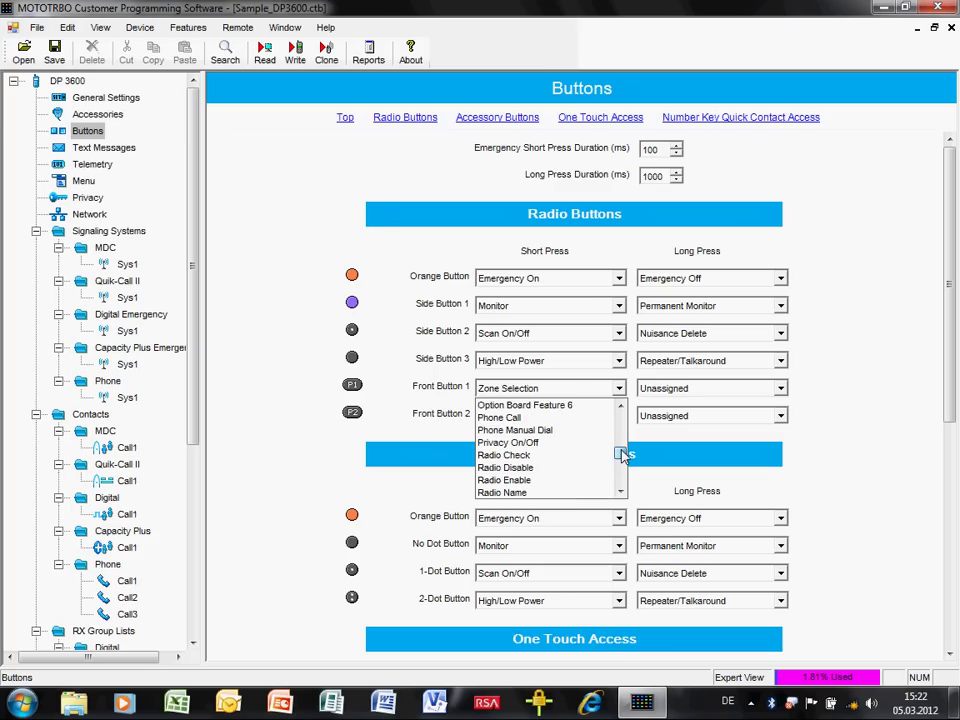
pyautogui.click(543, 430)
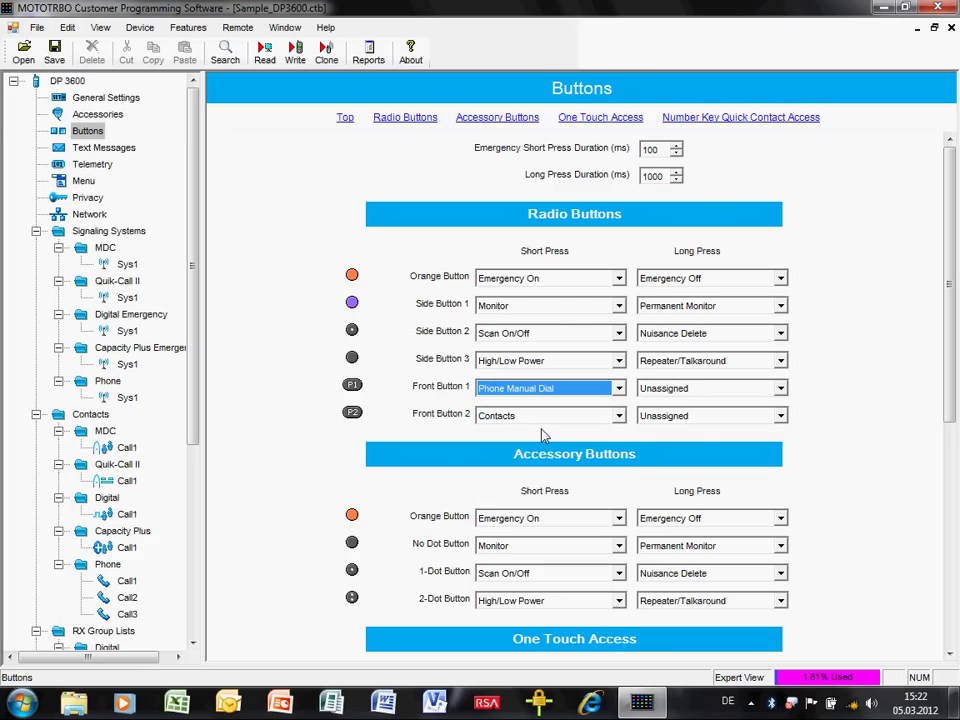